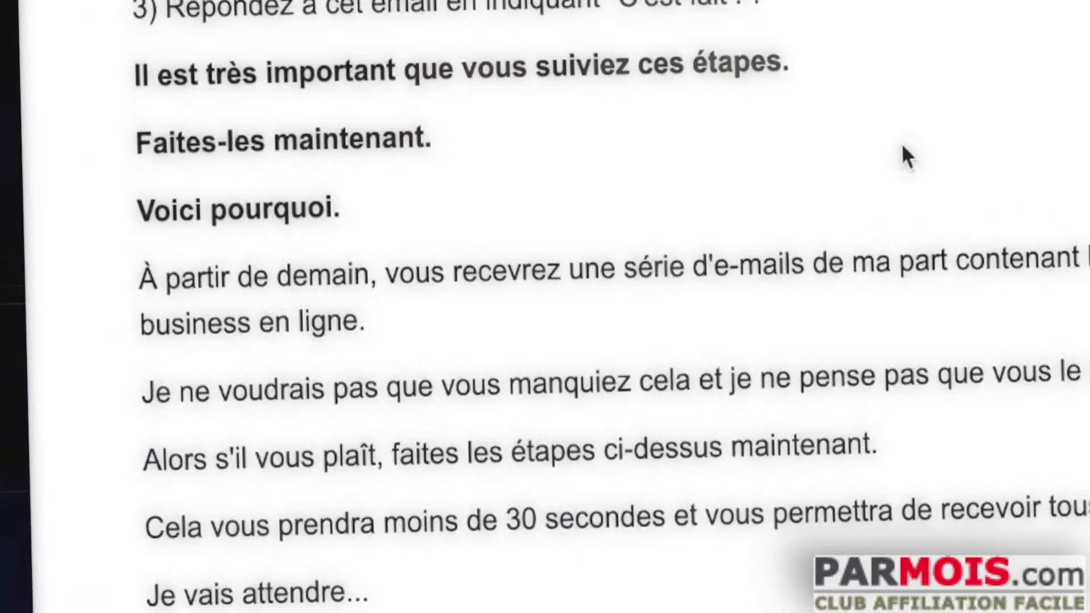
- Read through the welcome email's body down to the image with the personalised welcome sign
{"action": "scroll", "coordinate": [815, 198], "scroll_direction": "down", "scroll_amount": 5}
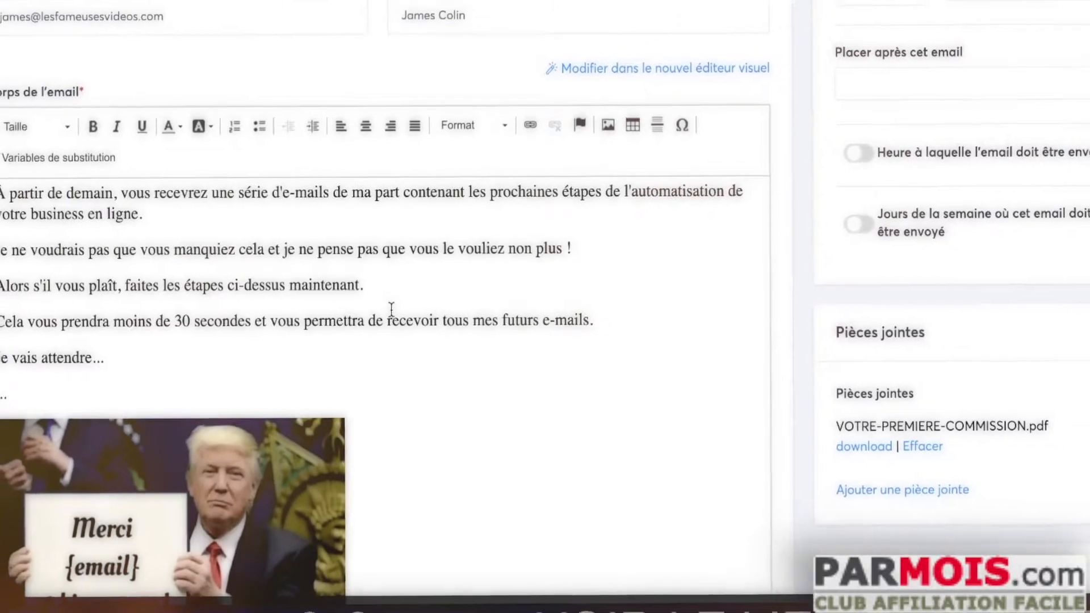
{"action": "scroll", "coordinate": [391, 308], "scroll_direction": "down", "scroll_amount": 4}
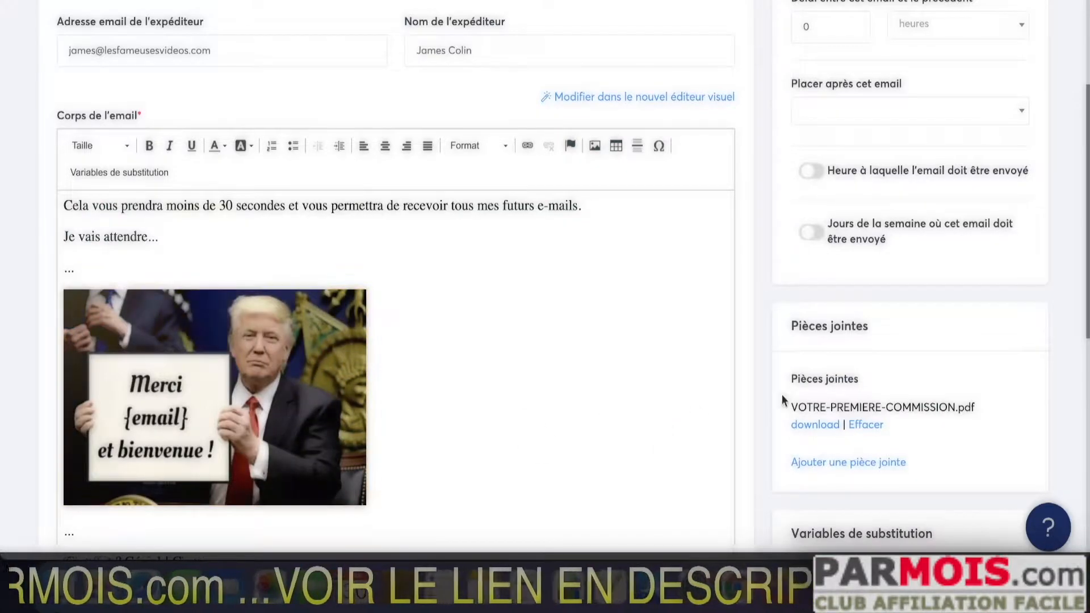
{"action": "scroll", "coordinate": [774, 397], "scroll_direction": "down", "scroll_amount": 5}
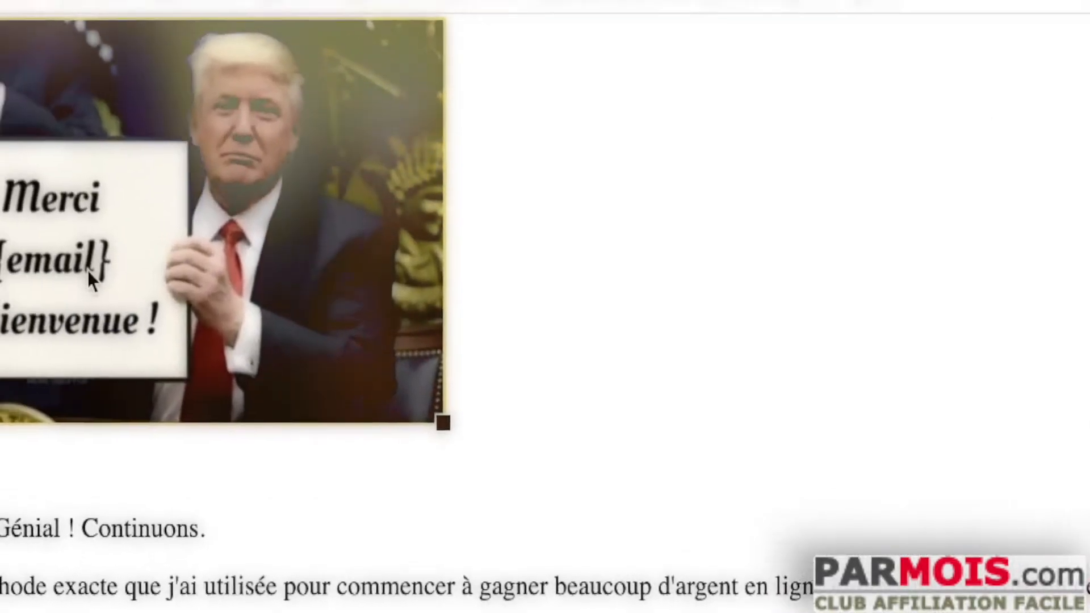
{"action": "scroll", "coordinate": [431, 157], "scroll_direction": "up", "scroll_amount": 3}
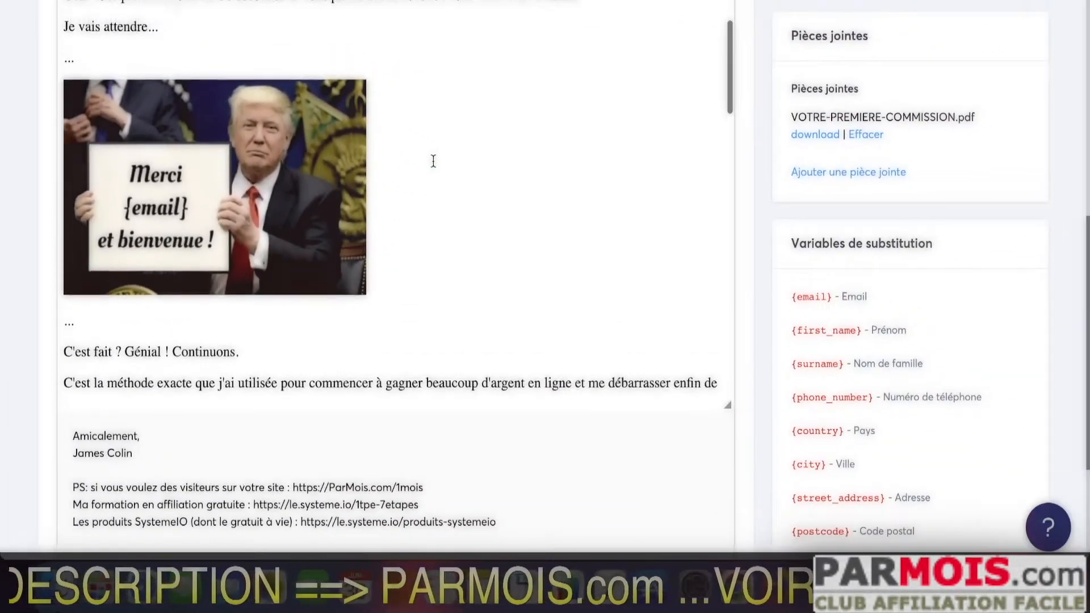
- Open the welcome image's properties and examine the host and file name at the start of its URL
{"action": "left_click", "coordinate": [285, 271]}
{"action": "scroll", "coordinate": [643, 208], "scroll_direction": "up", "scroll_amount": 6}
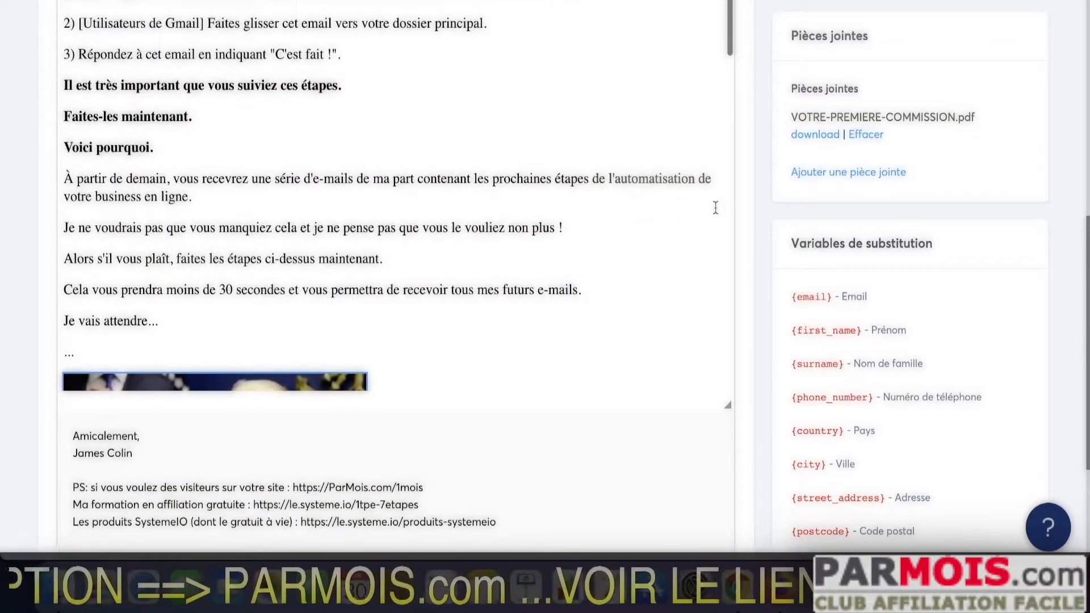
{"action": "scroll", "coordinate": [742, 205], "scroll_direction": "up", "scroll_amount": 3}
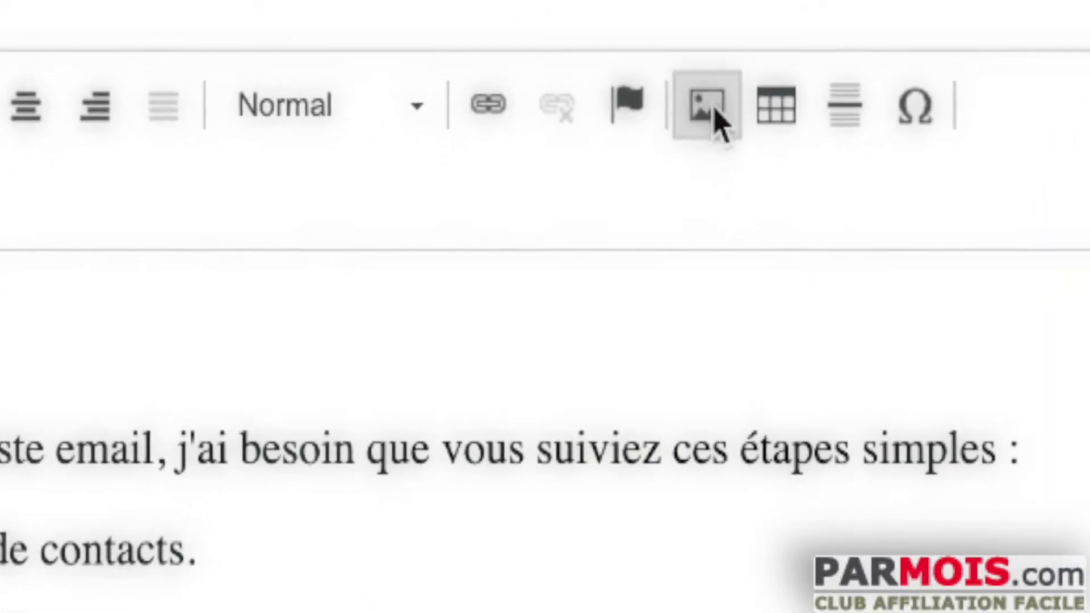
{"action": "left_click", "coordinate": [710, 121]}
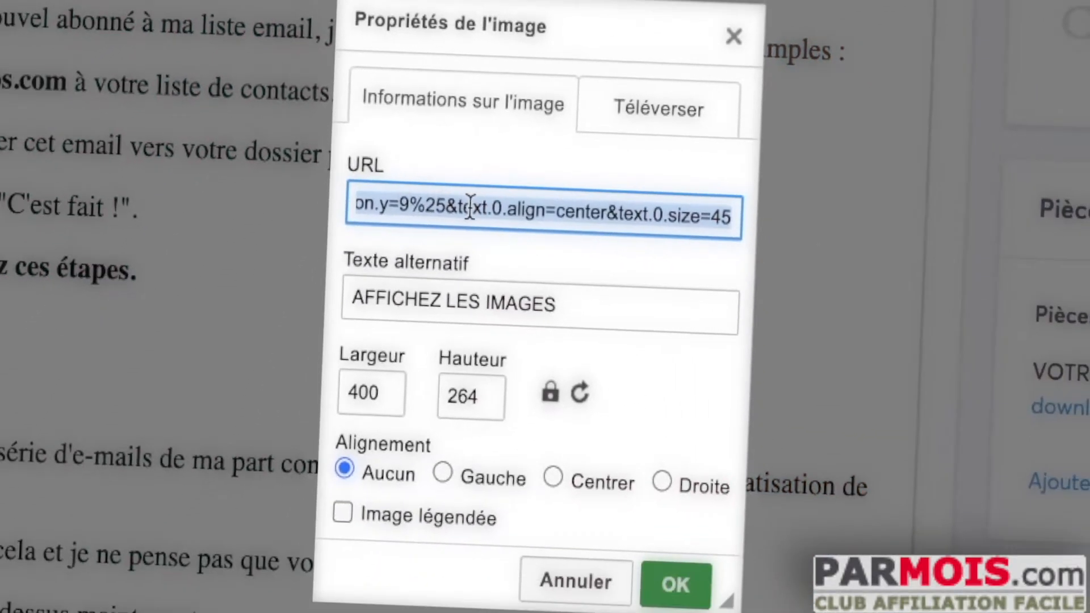
{"action": "left_click", "coordinate": [482, 389]}
{"action": "left_click_drag", "start_coordinate": [524, 205], "coordinate": [567, 212]}
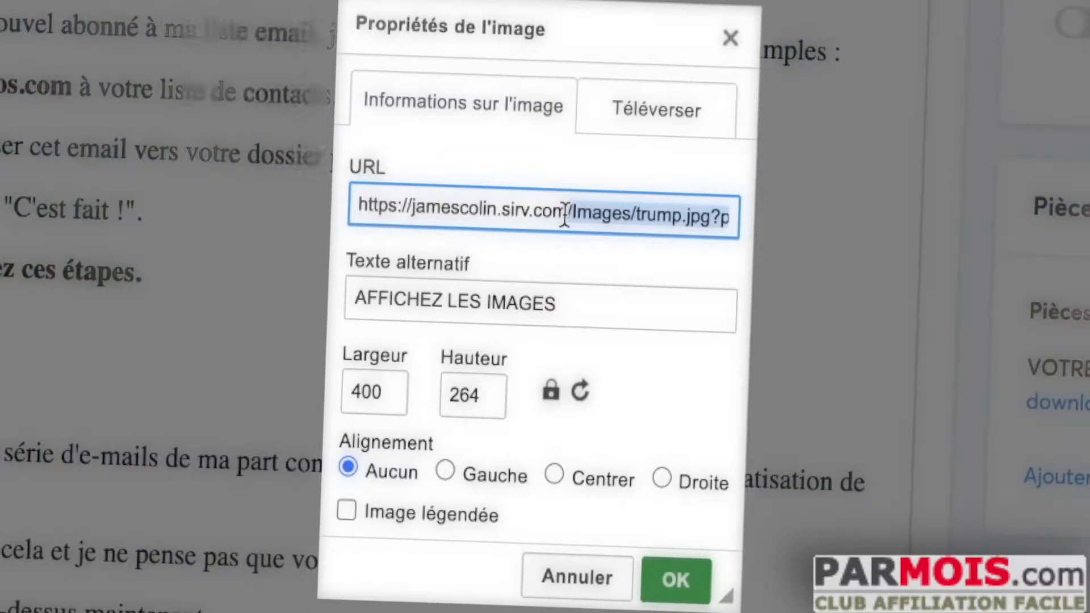
{"action": "left_click", "coordinate": [645, 213]}
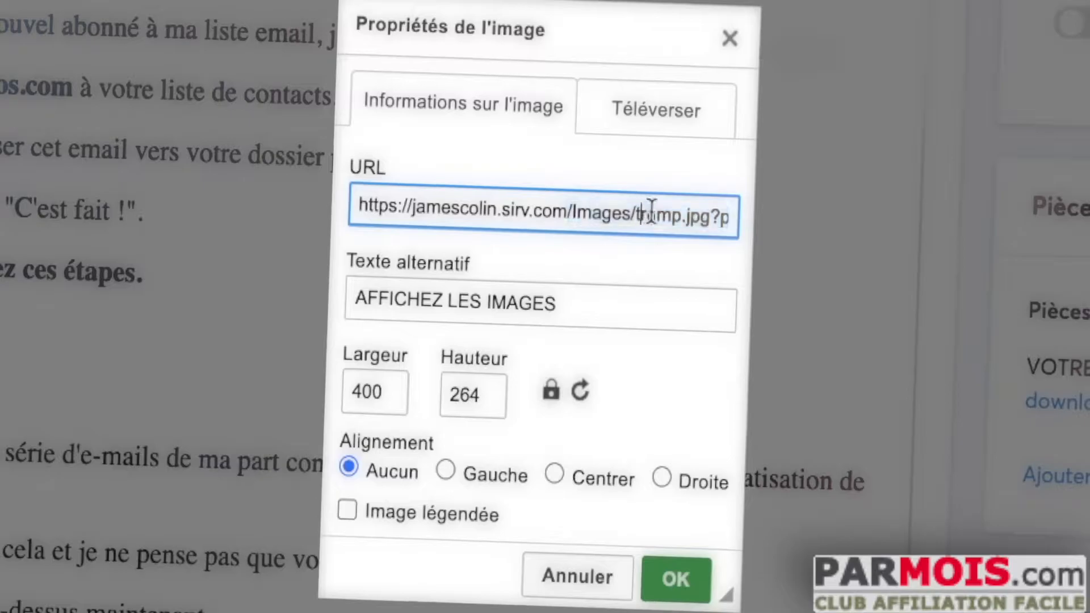
- Examine the profile and text parameters in the welcome image's URL, and close its properties without changes
{"action": "left_click_drag", "start_coordinate": [620, 216], "coordinate": [425, 205]}
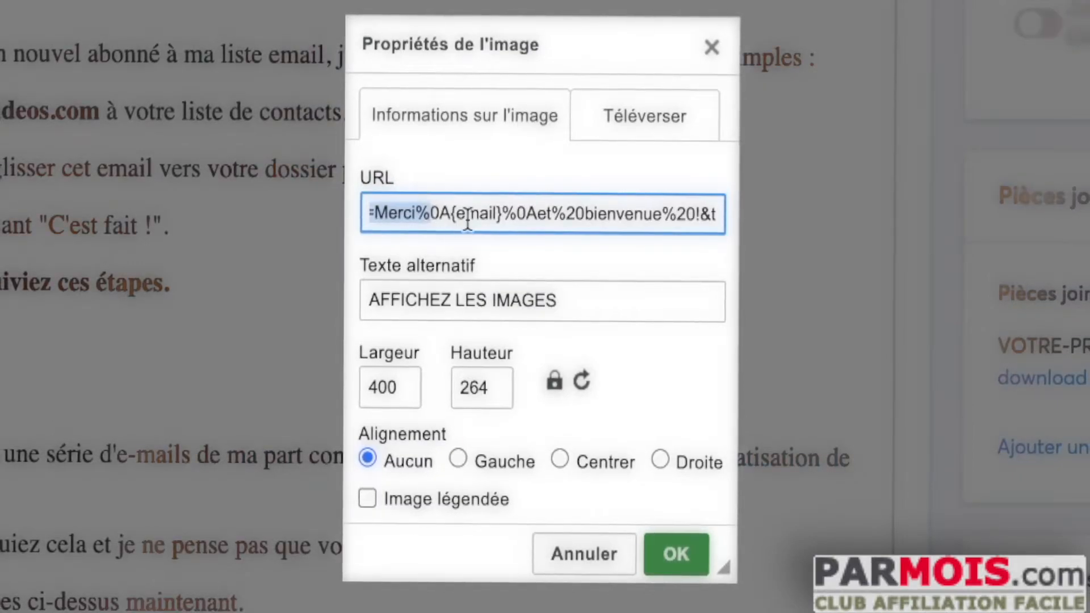
{"action": "left_click", "coordinate": [509, 215]}
{"action": "left_click_drag", "start_coordinate": [479, 214], "coordinate": [616, 214]}
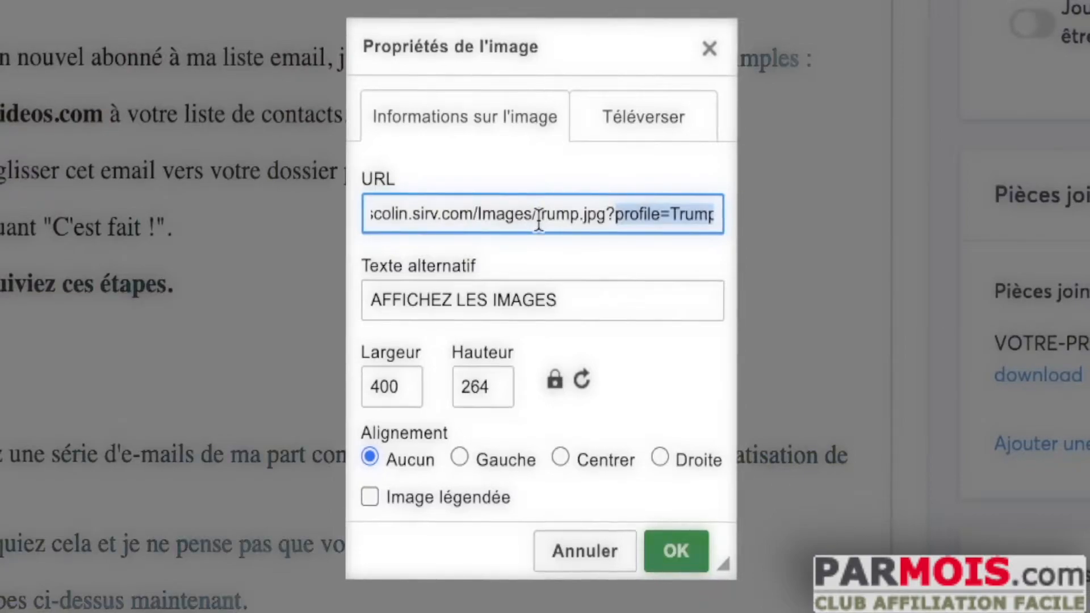
{"action": "left_click", "coordinate": [590, 215]}
{"action": "mouse_move", "coordinate": [596, 213]}
{"action": "left_mouse_down"}
{"action": "mouse_move", "coordinate": [699, 212]}
{"action": "mouse_move", "coordinate": [617, 218]}
{"action": "left_mouse_up"}
{"action": "left_click", "coordinate": [446, 214]}
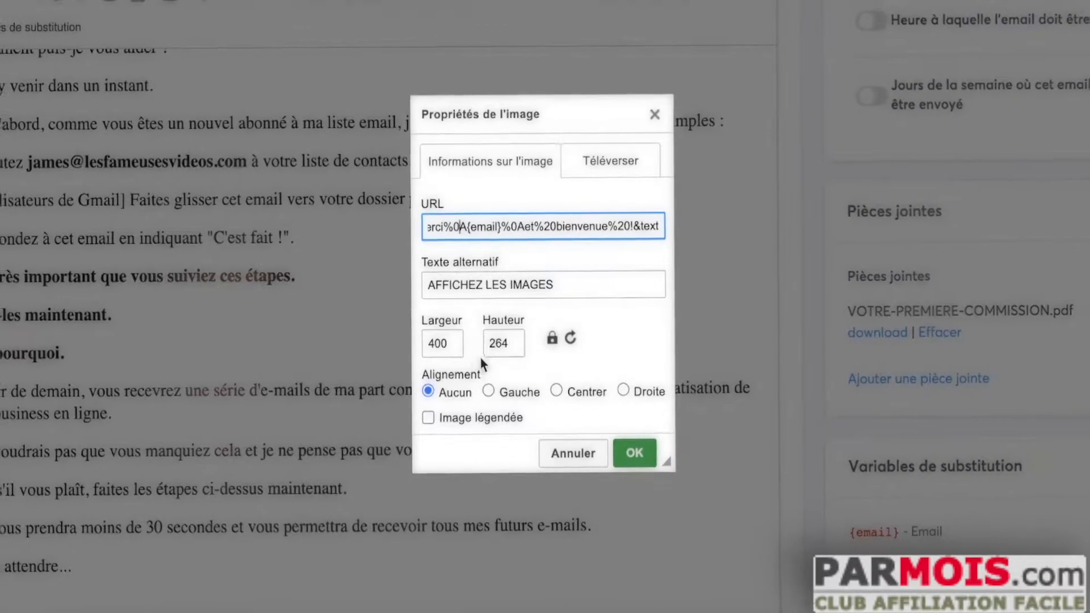
{"action": "left_click", "coordinate": [585, 451]}
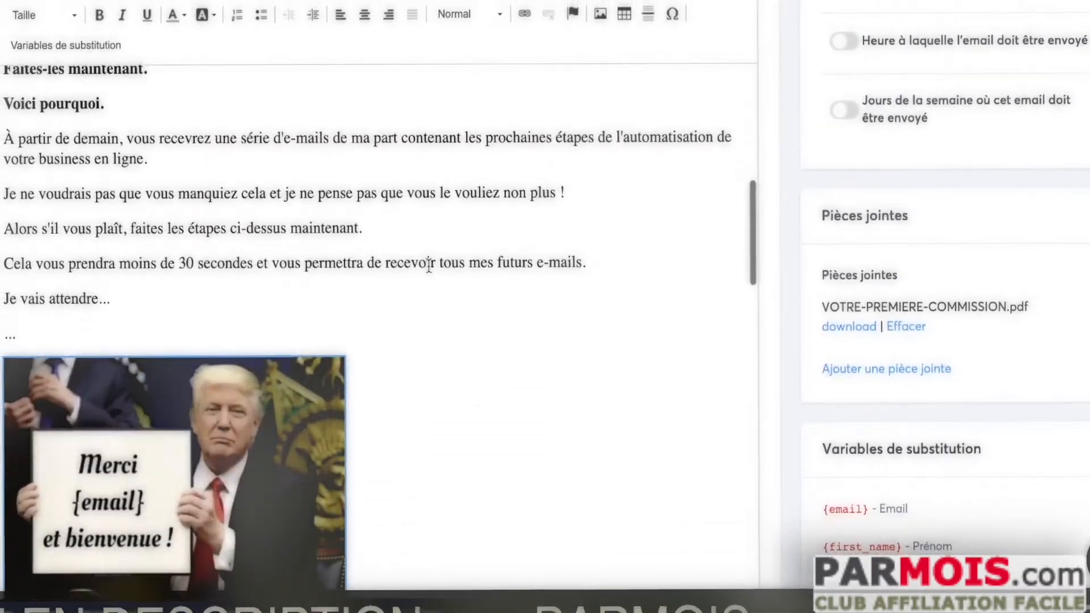
- View the link settings for the welcome image and close them without adding a link
{"action": "scroll", "coordinate": [429, 266], "scroll_direction": "down", "scroll_amount": 2}
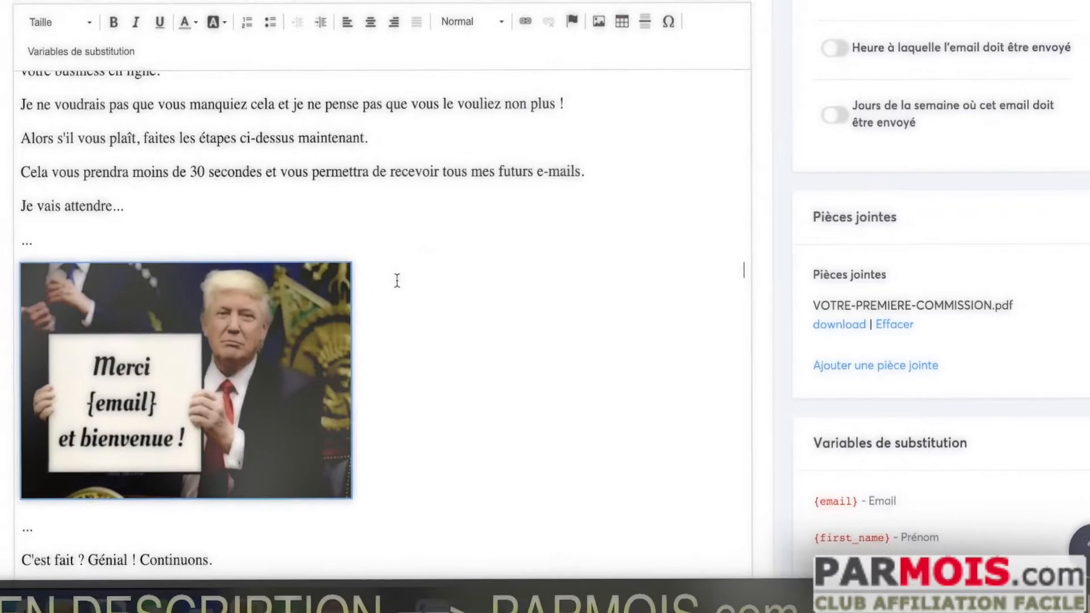
{"action": "left_click", "coordinate": [396, 281]}
{"action": "left_click", "coordinate": [318, 308]}
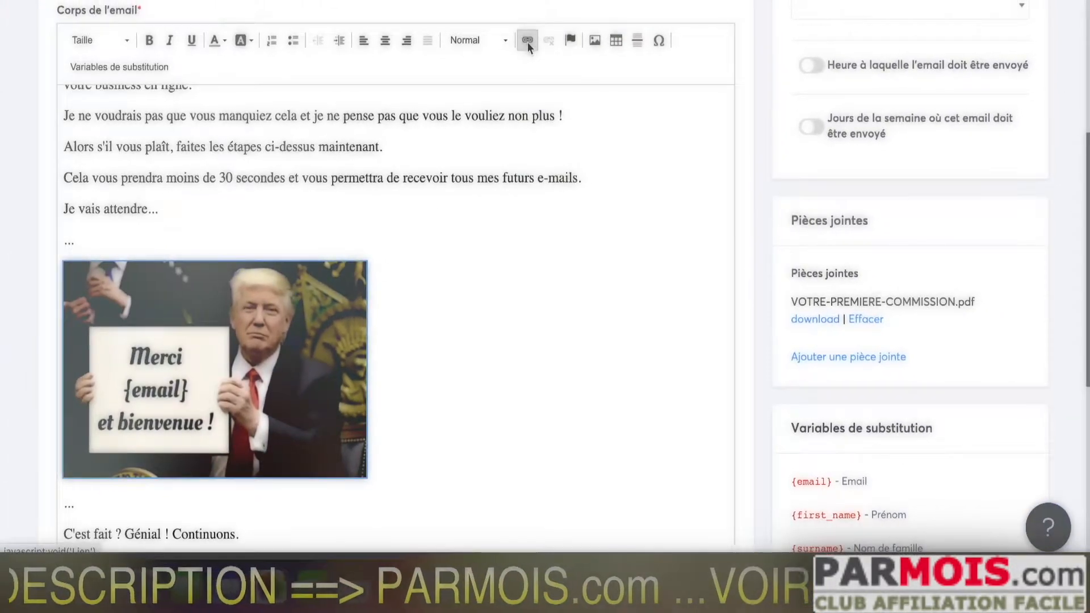
{"action": "left_click", "coordinate": [527, 41]}
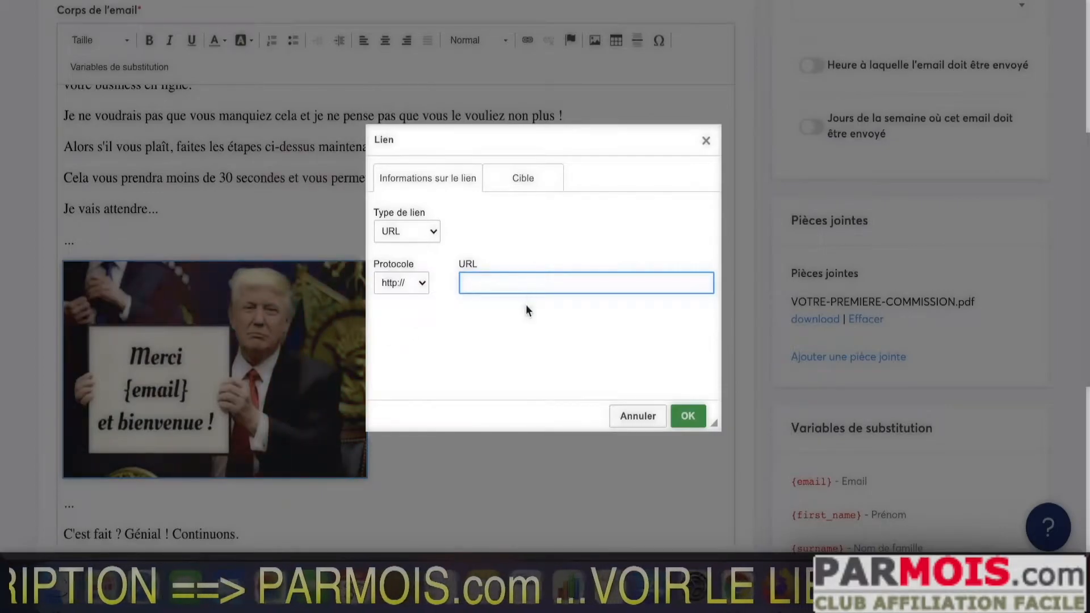
{"action": "left_click", "coordinate": [633, 416]}
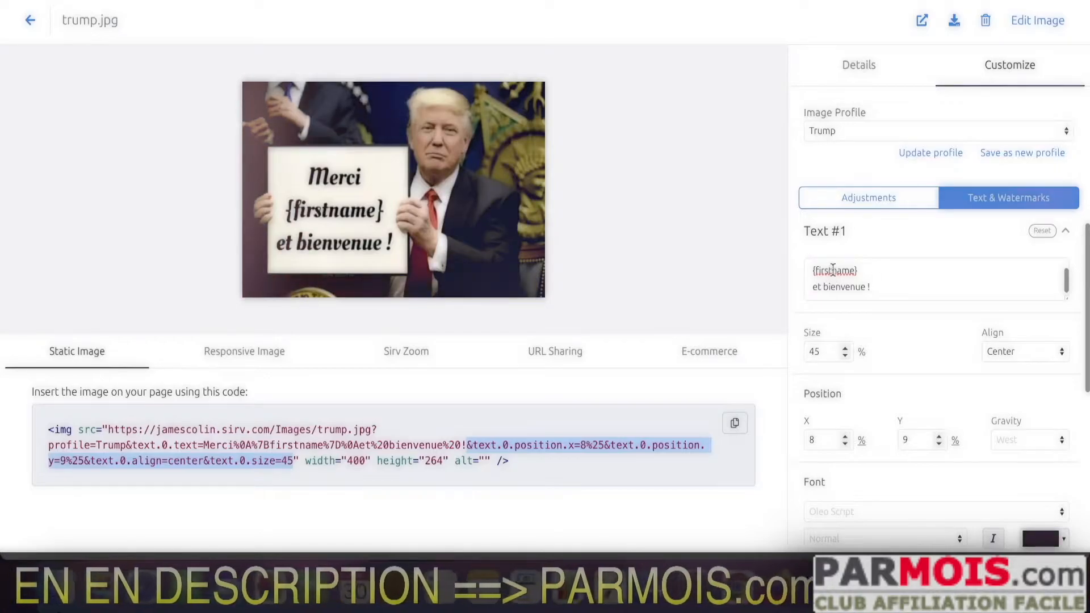
- In Sirv, change the name placeholder in trump.jpg's text overlay to {first_name}
{"action": "type", "text": "_"}
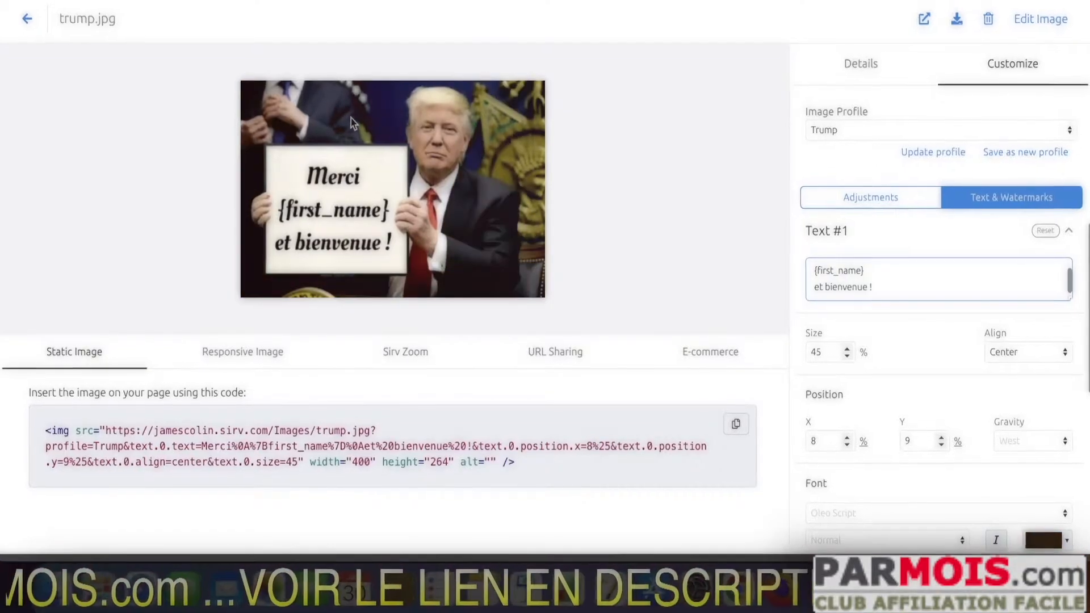
{"action": "scroll", "coordinate": [925, 335], "scroll_direction": "down", "scroll_amount": 2}
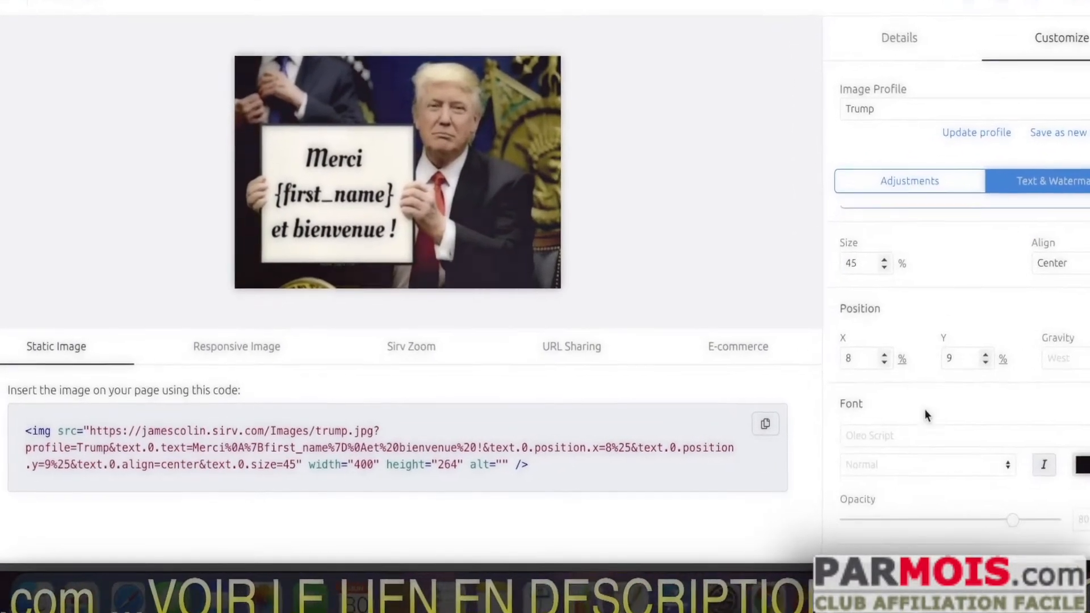
{"action": "scroll", "coordinate": [936, 421], "scroll_direction": "down", "scroll_amount": 2}
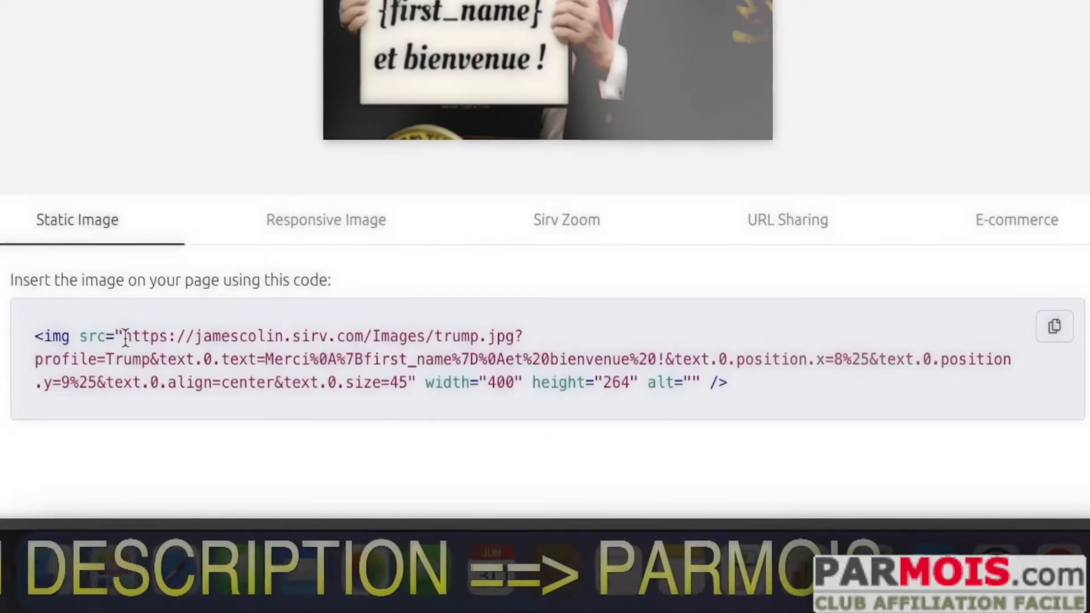
- Highlight the complete image URL inside the static image embed code
{"action": "left_click_drag", "start_coordinate": [124, 337], "coordinate": [208, 357]}
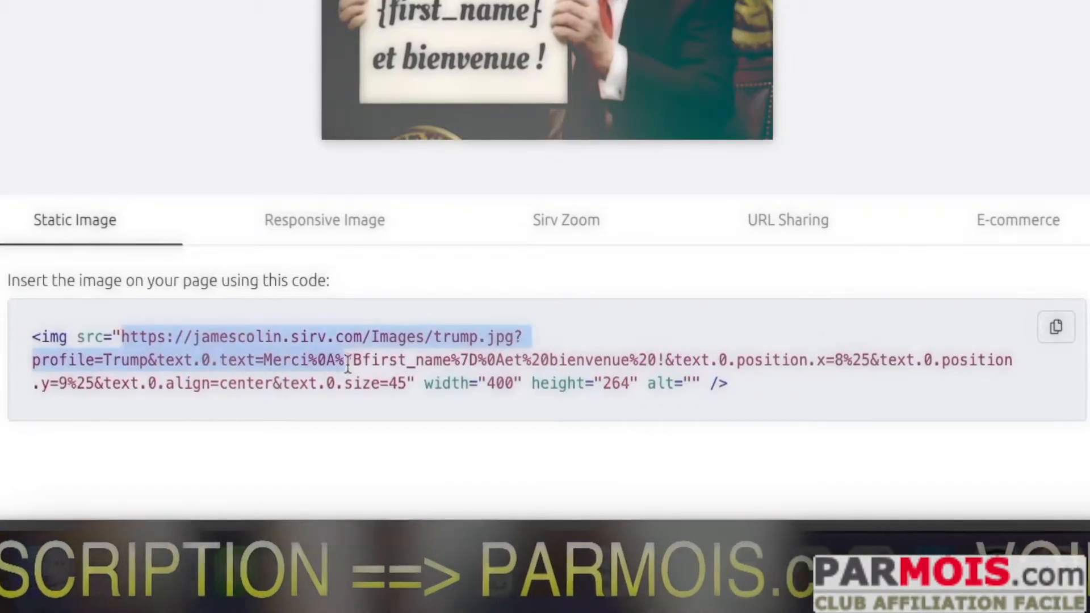
{"action": "left_click_drag", "start_coordinate": [346, 366], "coordinate": [398, 386]}
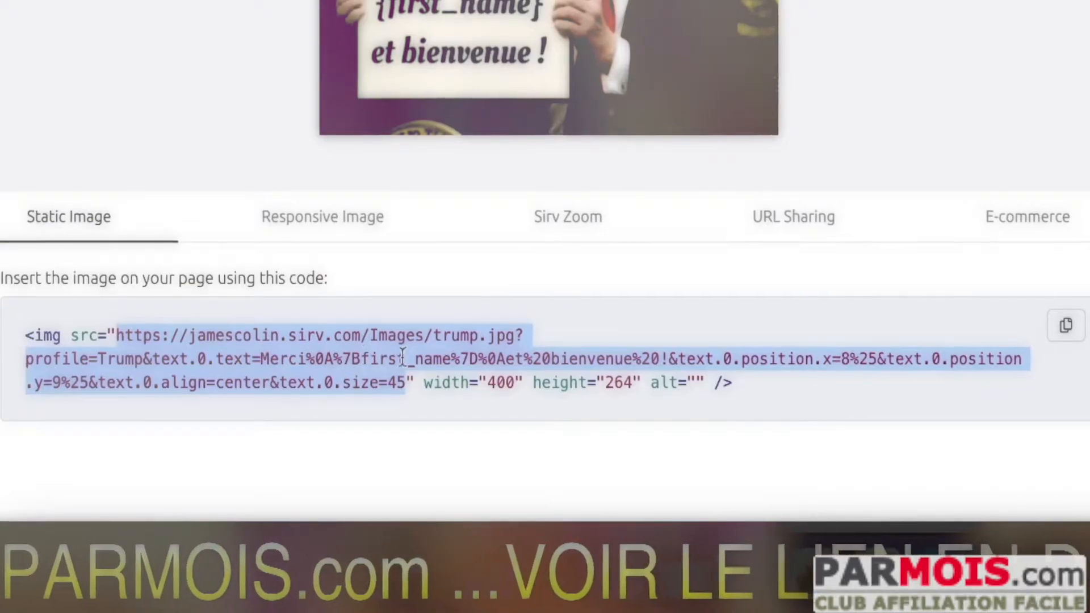
{"action": "left_click", "coordinate": [315, 364]}
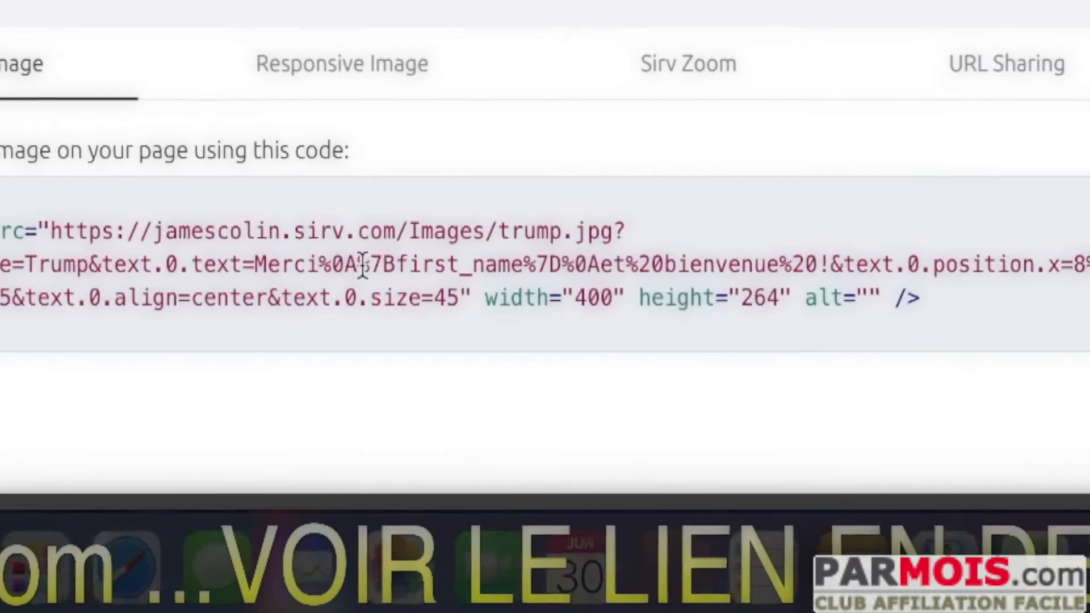
- Examine the encoded brace codes around first_name in the embed code's image URL
{"action": "left_click_drag", "start_coordinate": [353, 293], "coordinate": [378, 289]}
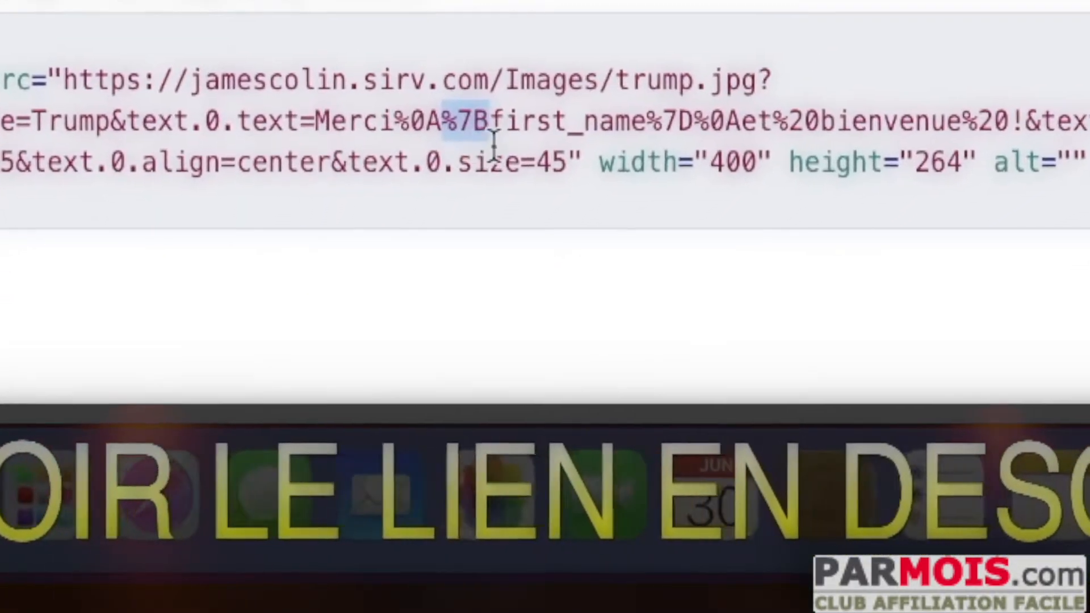
{"action": "left_click_drag", "start_coordinate": [632, 125], "coordinate": [685, 125]}
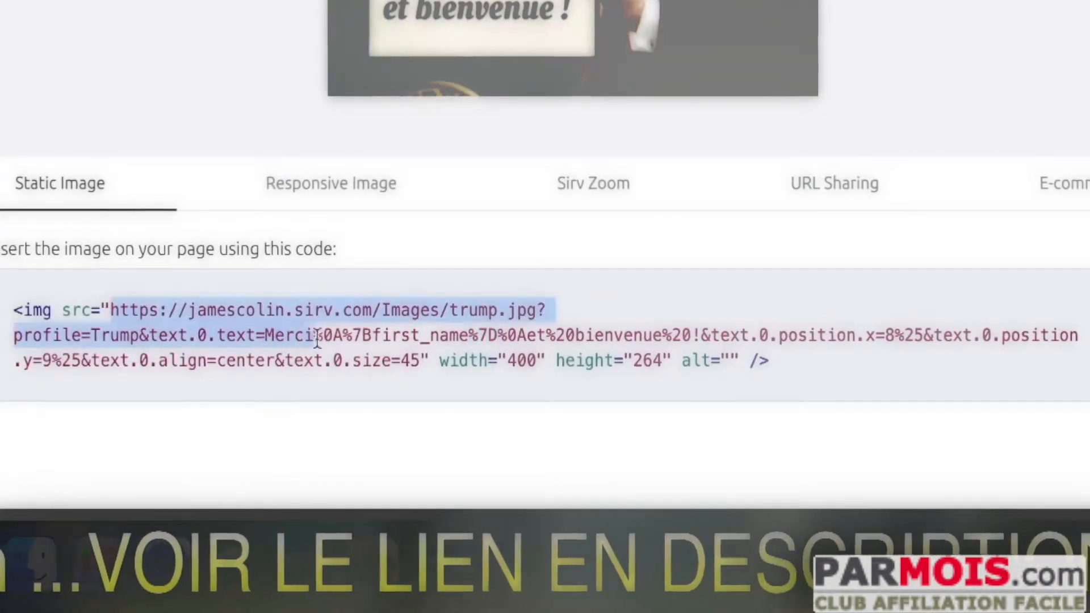
{"action": "left_click", "coordinate": [360, 336]}
{"action": "left_click_drag", "start_coordinate": [368, 336], "coordinate": [341, 337]}
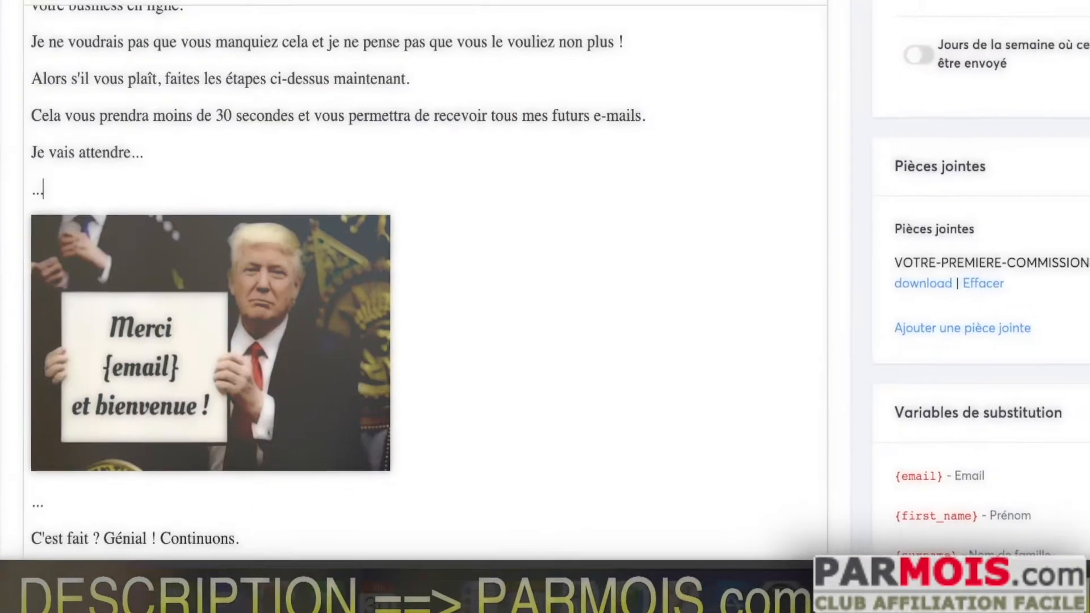
- Back in the email editor, reopen the welcome image's properties and go back through its URL to the file name
{"action": "left_click", "coordinate": [254, 227]}
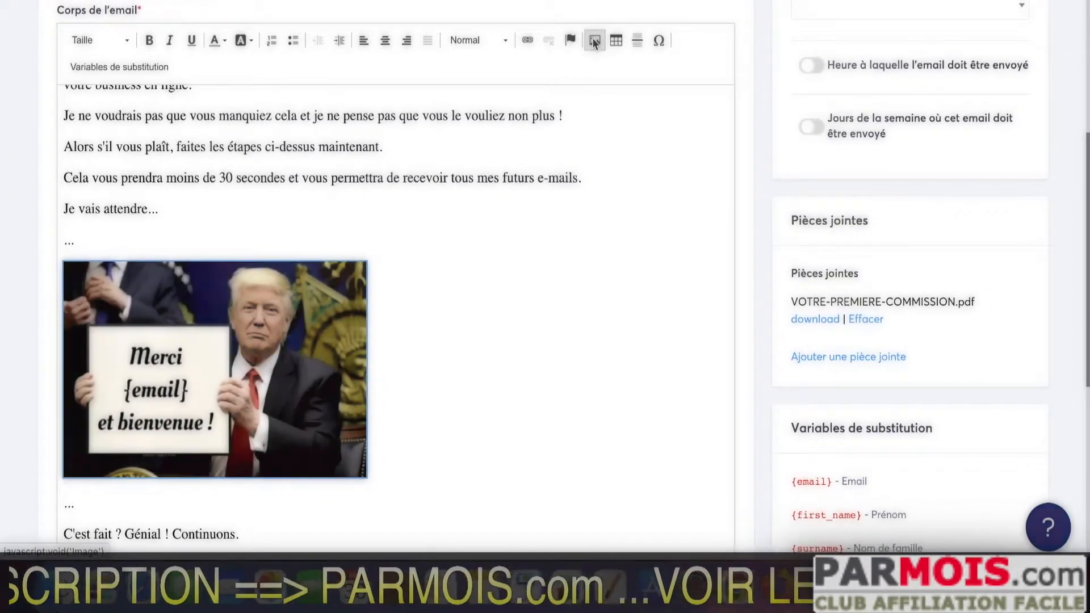
{"action": "left_click", "coordinate": [594, 41]}
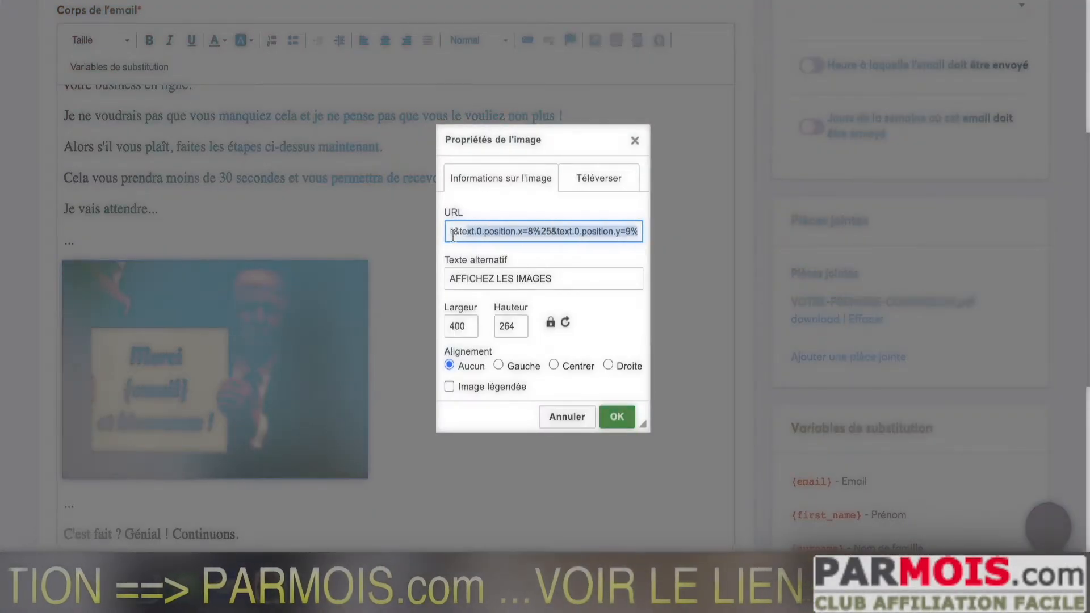
{"action": "left_click_drag", "start_coordinate": [592, 233], "coordinate": [397, 244]}
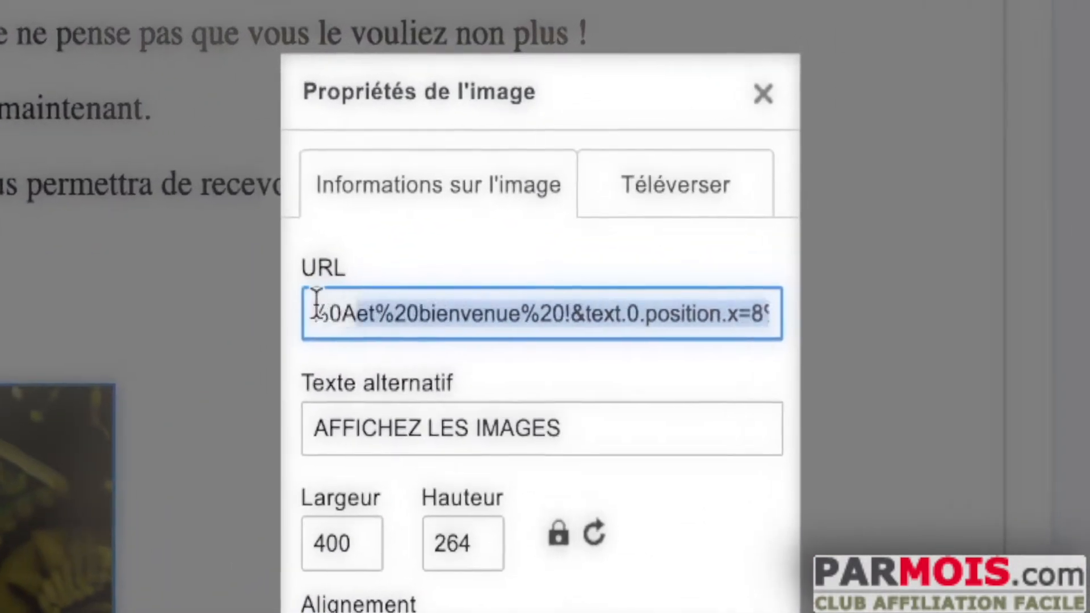
{"action": "left_click_drag", "start_coordinate": [318, 304], "coordinate": [533, 307]}
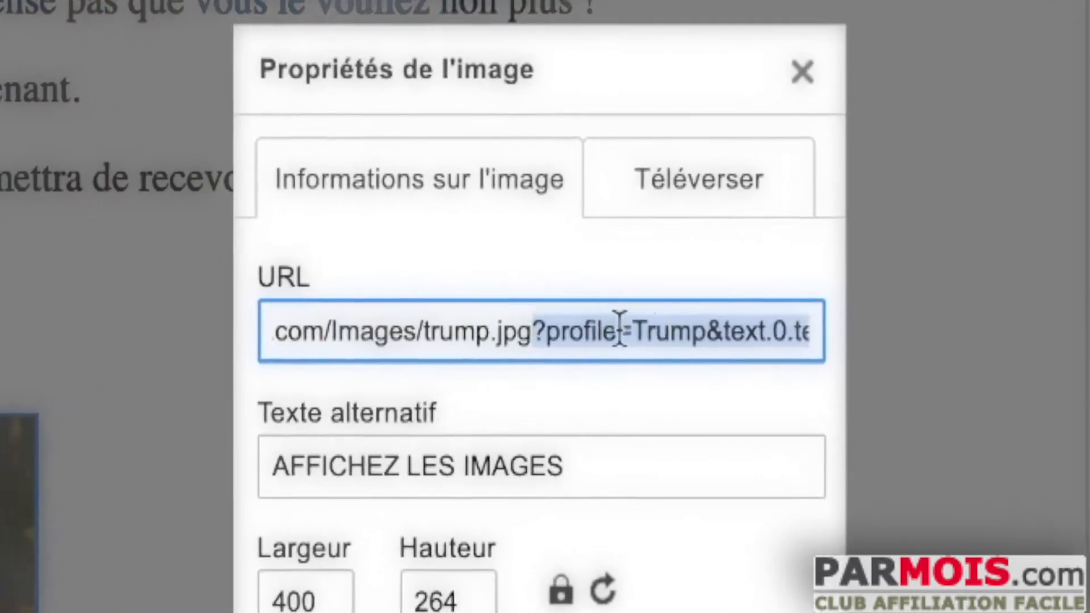
- Step through the image URL's profile and text parameters past the {email} placeholder to check its plain braces
{"action": "left_click", "coordinate": [650, 315]}
{"action": "key", "text": "Right"}
{"action": "key", "text": "Right"}
{"action": "key", "text": "Right"}
{"action": "key", "text": "Right"}
{"action": "key", "text": "Right"}
{"action": "key", "text": "Right"}
{"action": "key", "text": "Right"}
{"action": "key", "text": "Right"}
{"action": "key", "text": "Right"}
{"action": "key", "text": "Right"}
{"action": "key", "text": "Right"}
{"action": "key", "text": "Right"}
{"action": "key", "text": "Right"}
{"action": "key", "text": "Right"}
{"action": "key", "text": "Right"}
{"action": "key", "text": "Right"}
{"action": "key", "text": "Right"}
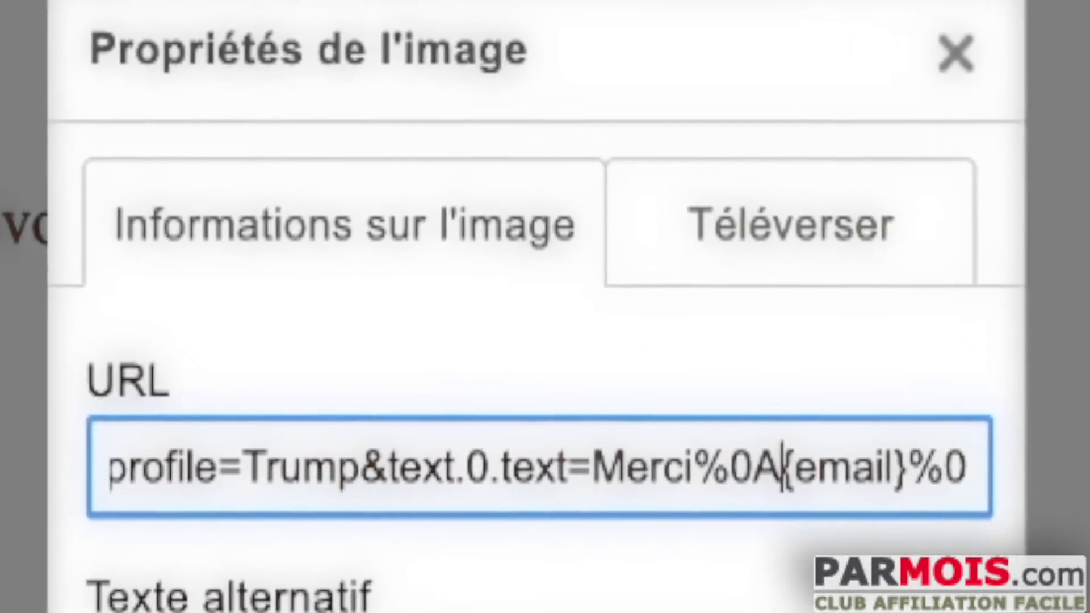
{"action": "key", "text": "Right"}
{"action": "key", "text": "Right"}
{"action": "key", "text": "Right"}
{"action": "key", "text": "Right"}
{"action": "key", "text": "Right"}
{"action": "key", "text": "Right"}
{"action": "key", "text": "Right"}
{"action": "key", "text": "Right"}
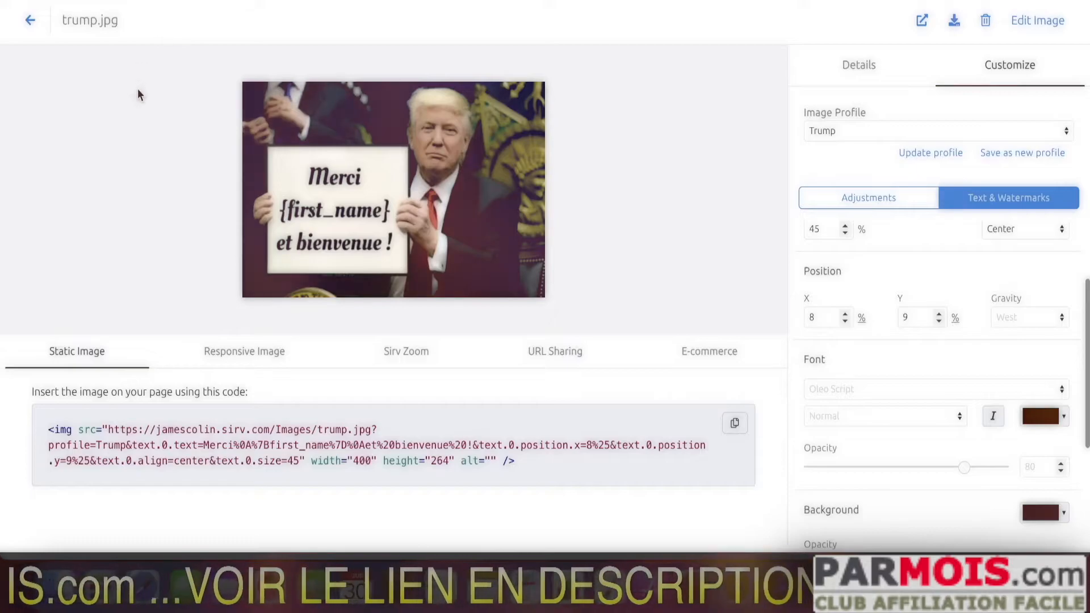
- In Sirv, open trump.jpg from the Images folder in the image editor and return to the folder unchanged
{"action": "left_click", "coordinate": [30, 20]}
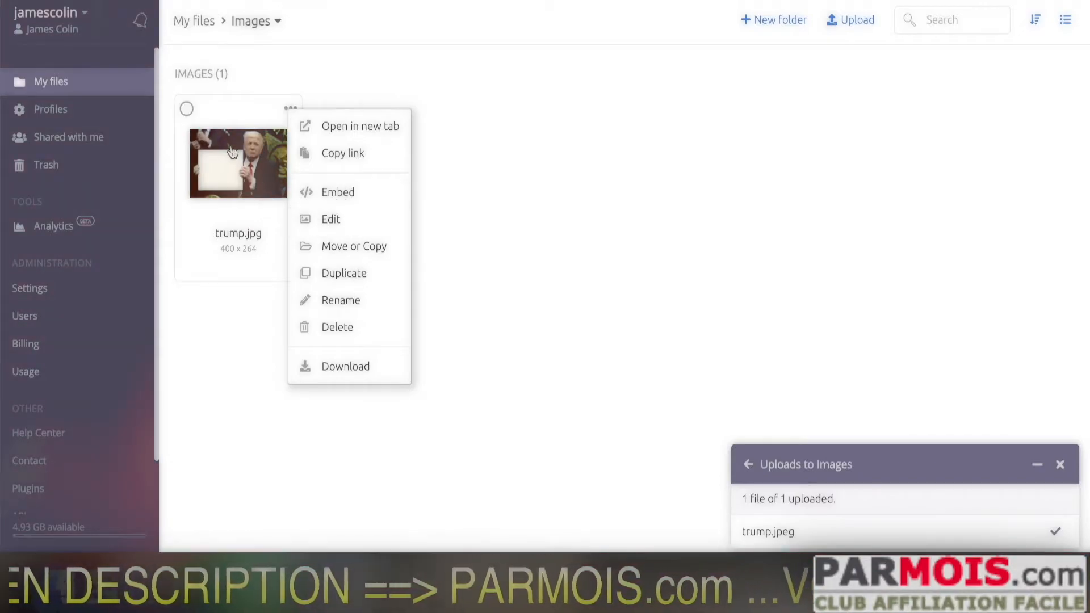
{"action": "left_click", "coordinate": [332, 226]}
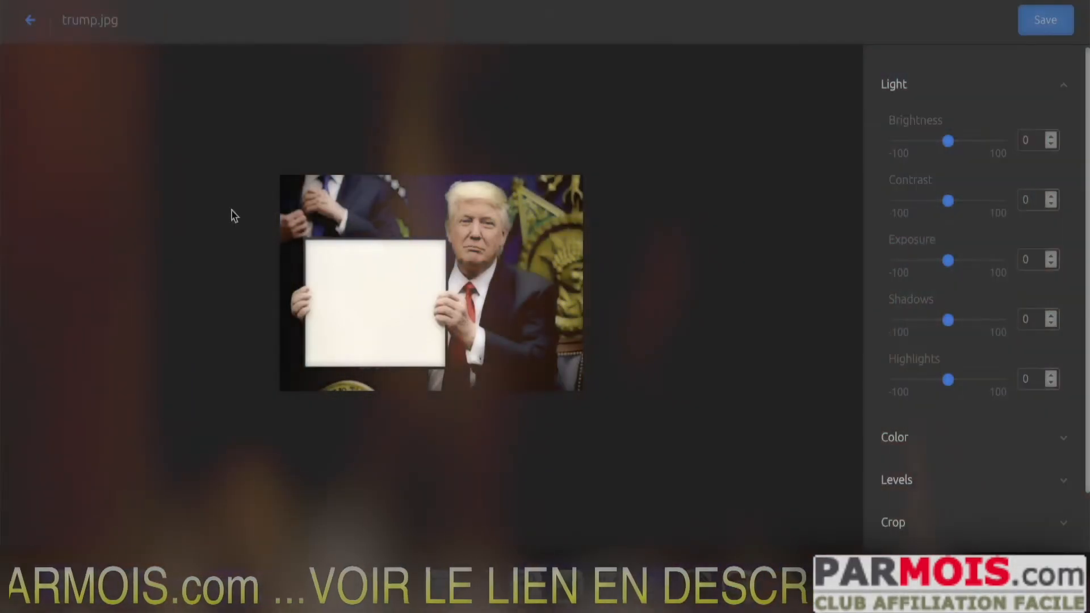
{"action": "left_click", "coordinate": [31, 21]}
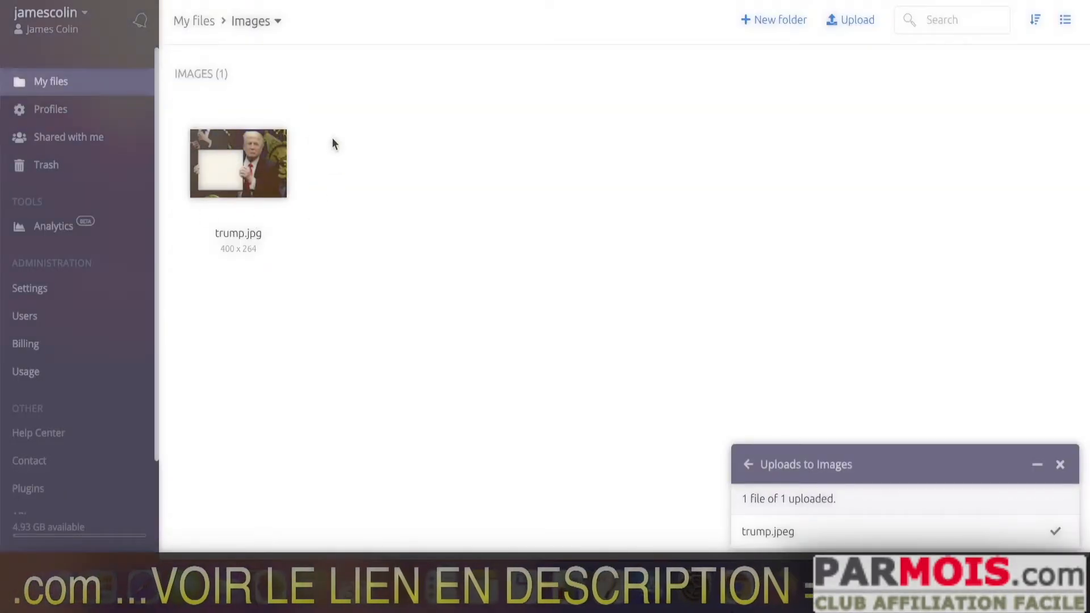
- Open the details of trump.jpg and look at its Sirv Zoom and static image embed codes
{"action": "left_click", "coordinate": [290, 110]}
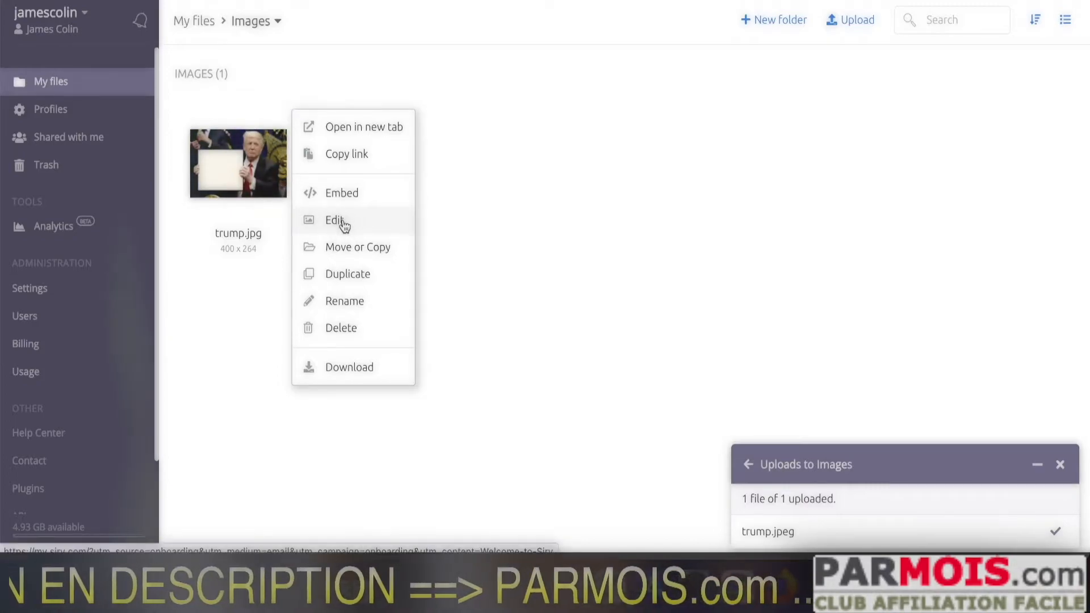
{"action": "left_click", "coordinate": [256, 65]}
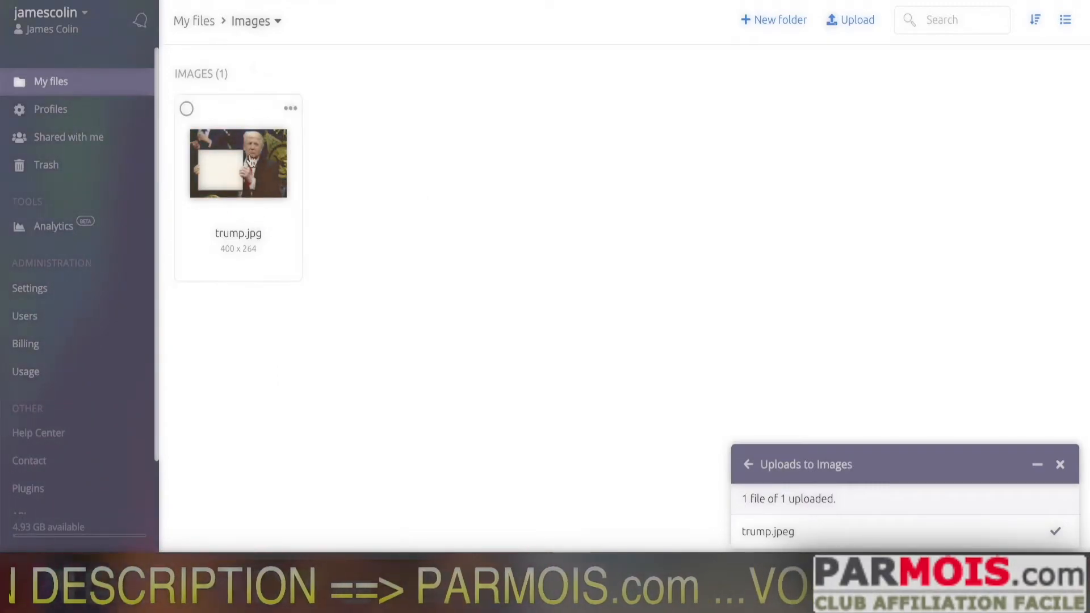
{"action": "left_click", "coordinate": [250, 161]}
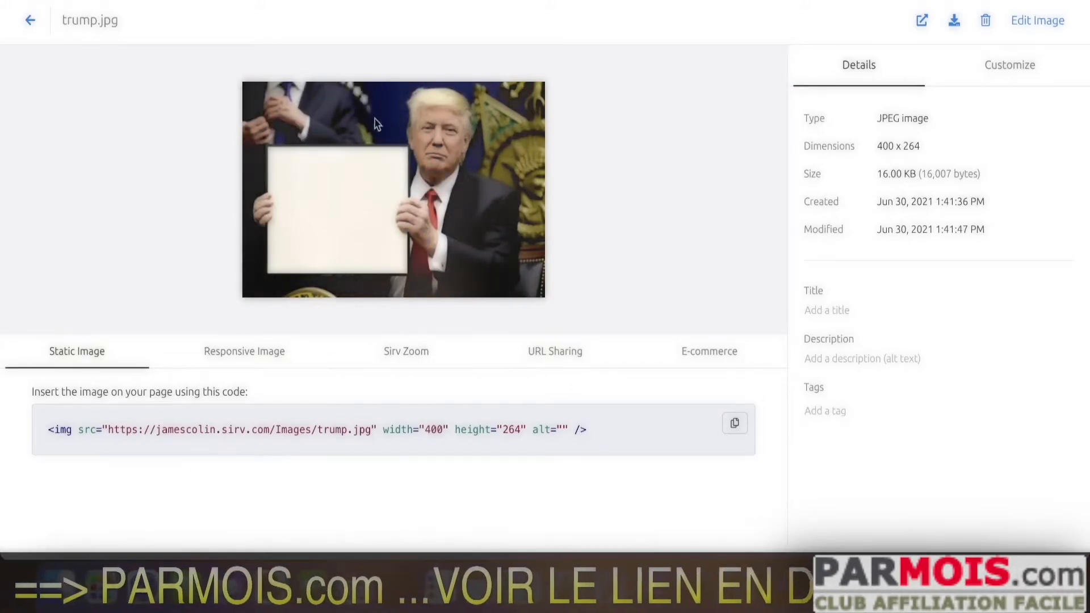
{"action": "left_click", "coordinate": [411, 355]}
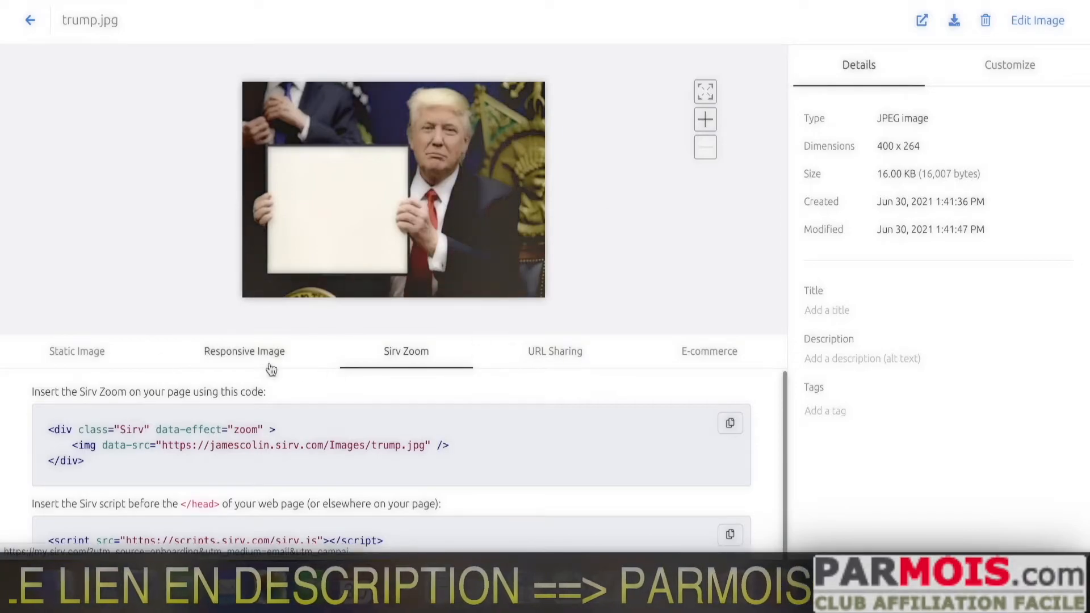
{"action": "left_click", "coordinate": [100, 357]}
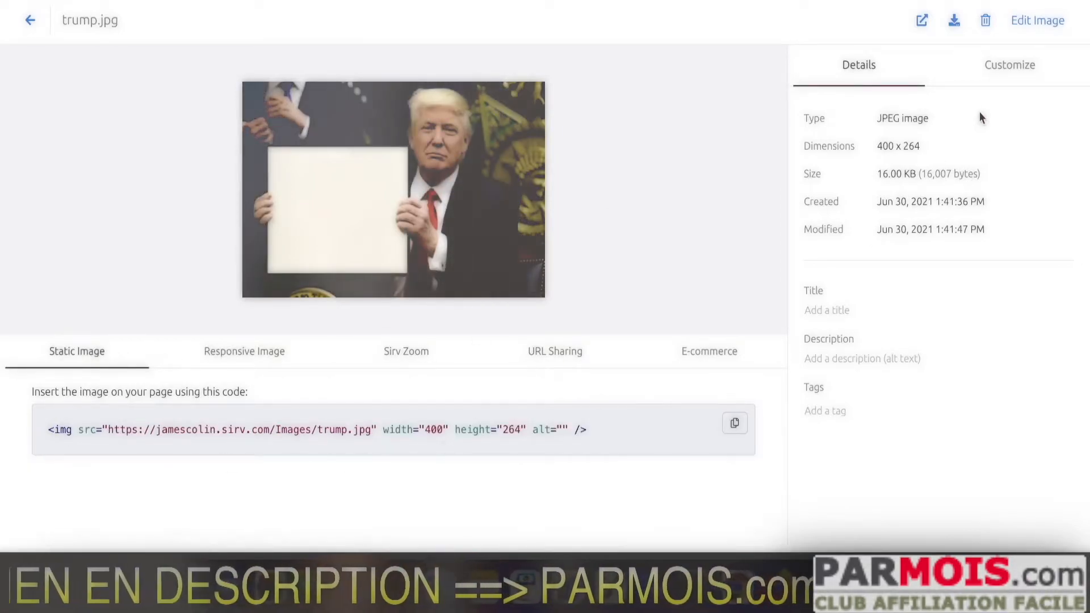
- Customize trump.jpg with a text overlay reading "hello" on the first line and "ca va ?" on the second
{"action": "left_click", "coordinate": [1014, 70]}
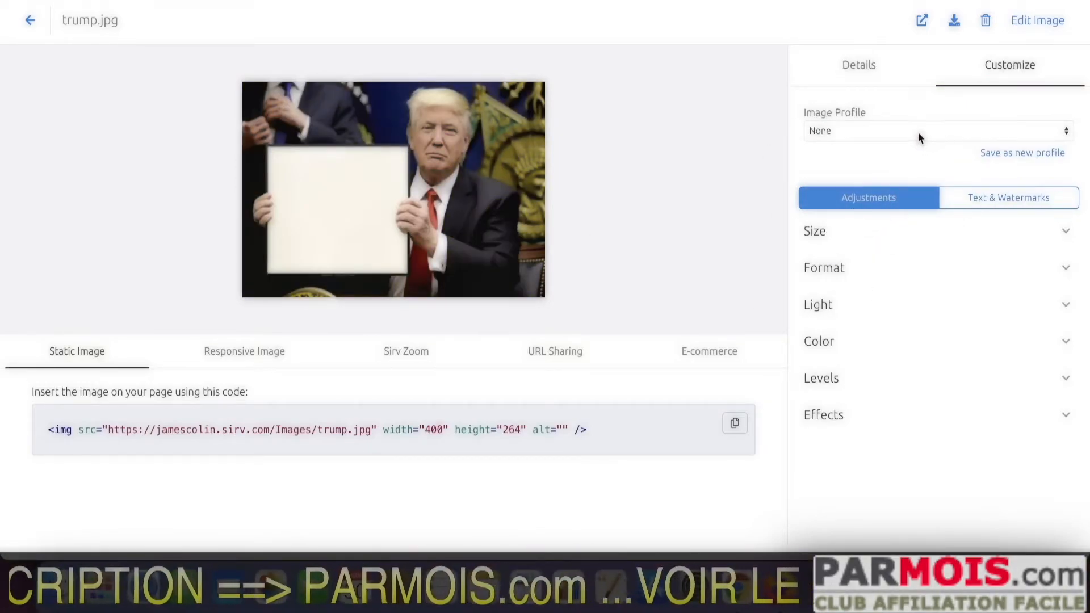
{"action": "left_click", "coordinate": [988, 204]}
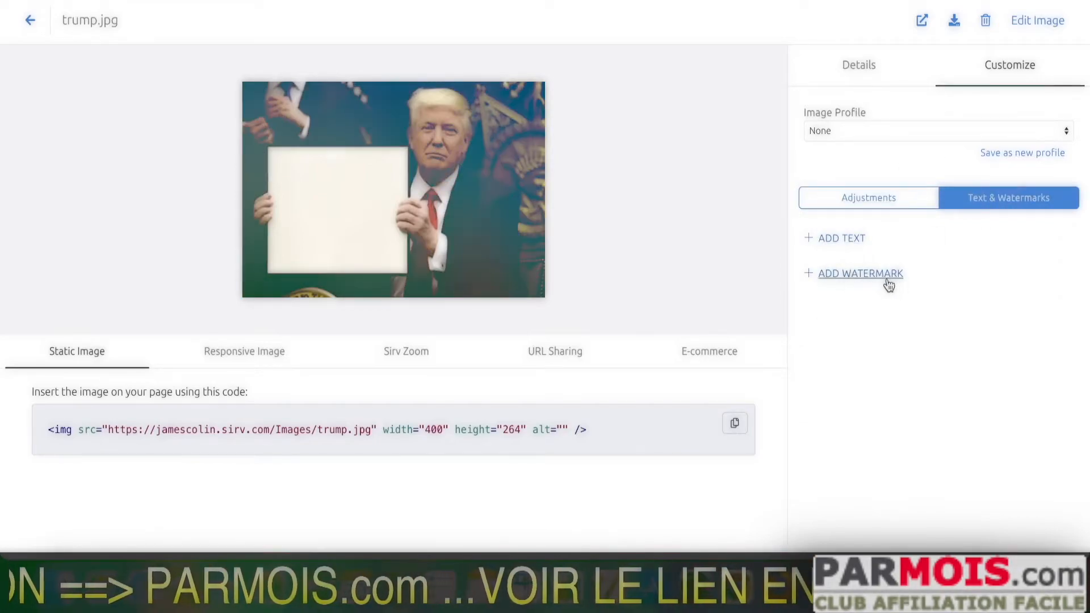
{"action": "left_click", "coordinate": [851, 241]}
{"action": "left_click", "coordinate": [838, 277]}
{"action": "type", "text": "h"}
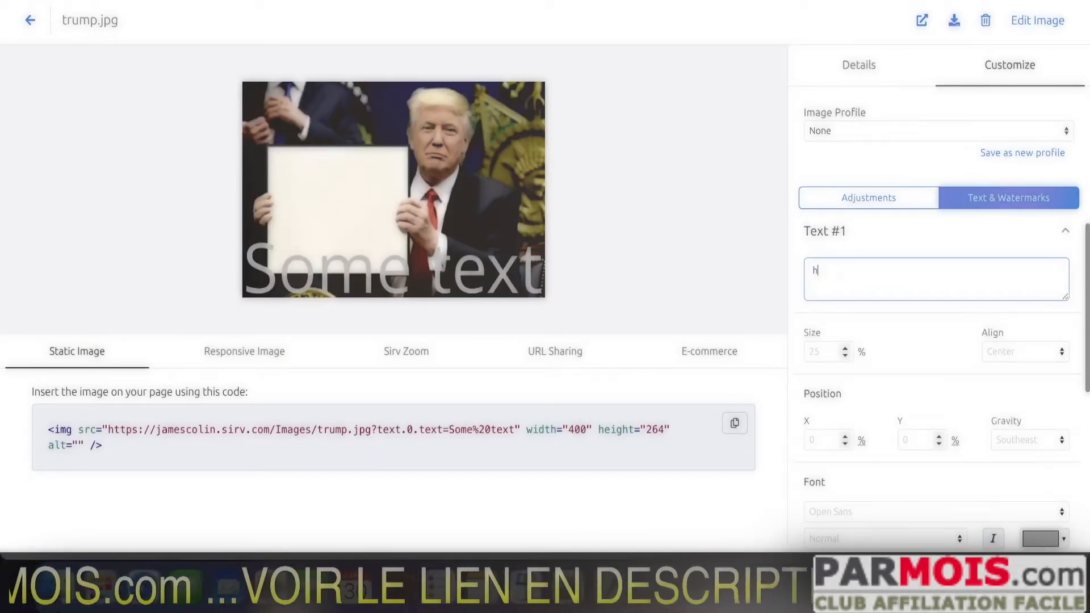
{"action": "type", "text": "ello "}
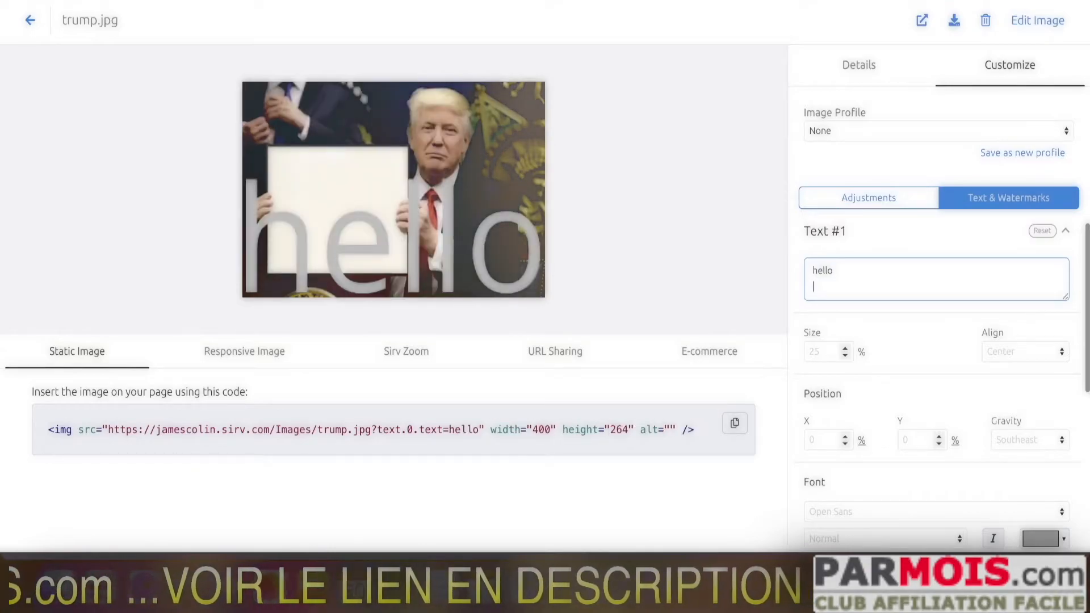
{"action": "type", "text": "ca va ?"}
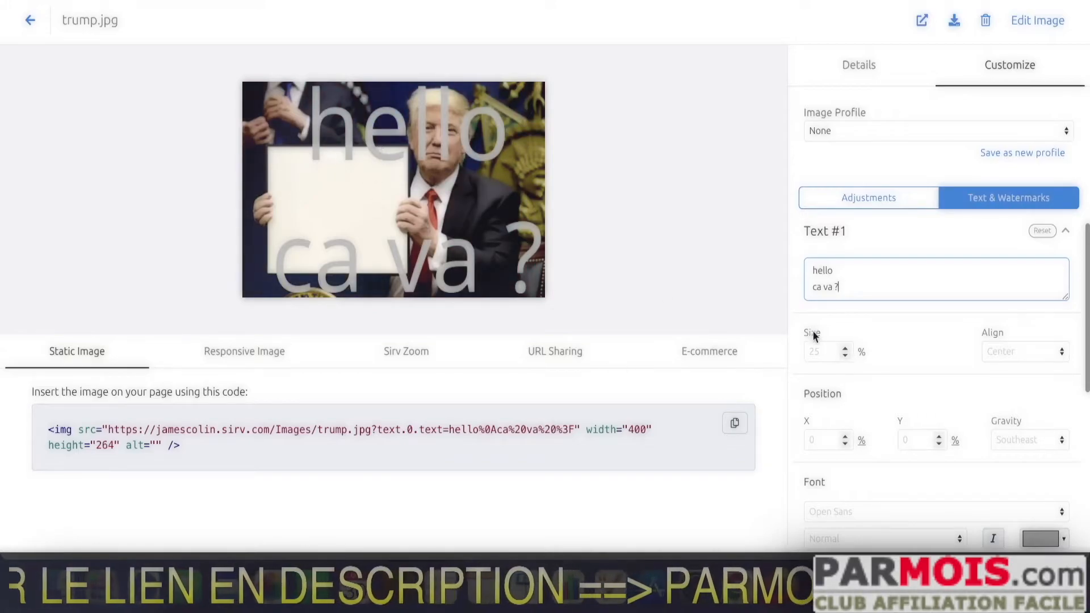
- Set the overlay text's size to 50%, keep its alignment at Center and set its gravity to West
{"action": "double_click", "coordinate": [809, 353]}
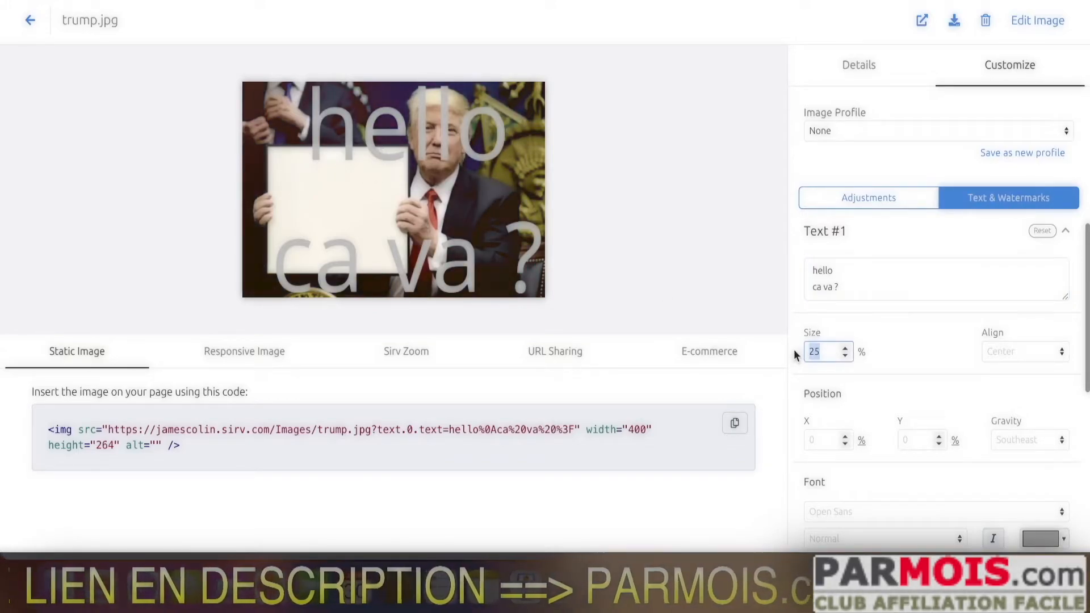
{"action": "type", "text": "50"}
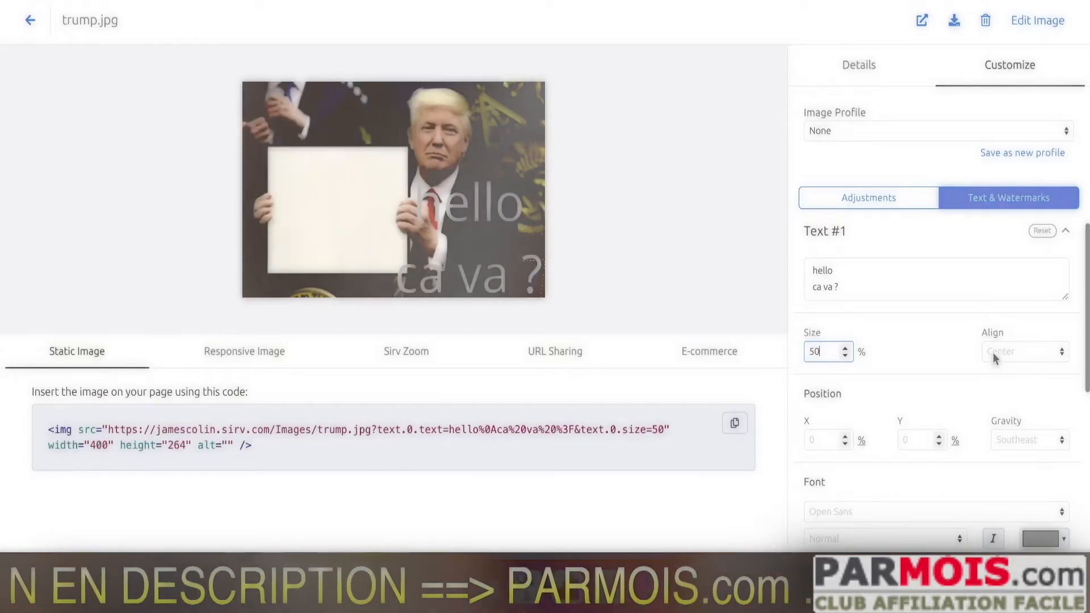
{"action": "left_click", "coordinate": [999, 352]}
{"action": "left_click", "coordinate": [882, 348]}
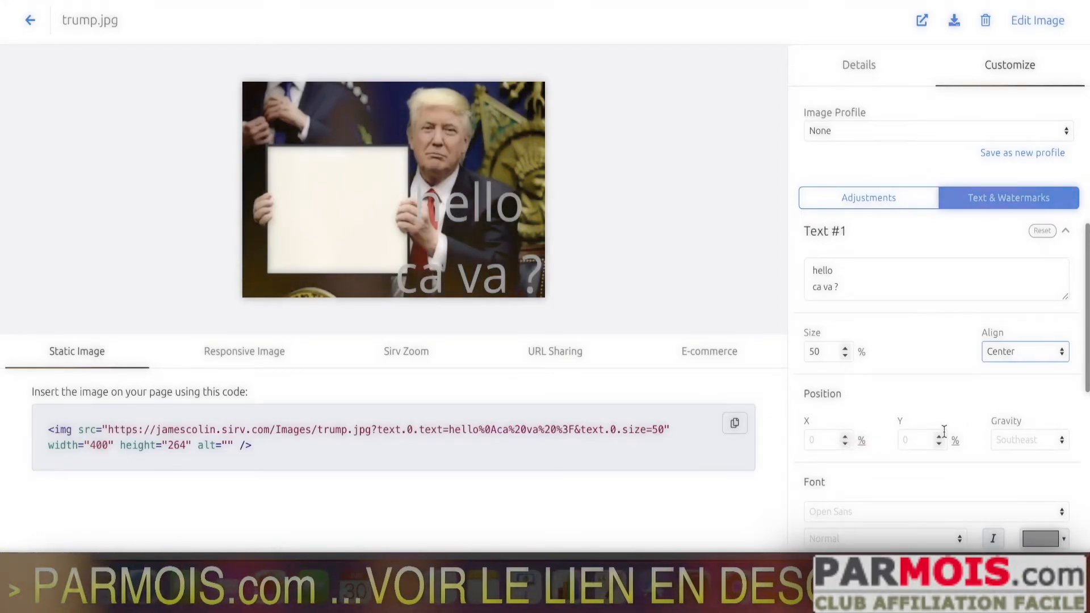
{"action": "left_click", "coordinate": [1022, 441]}
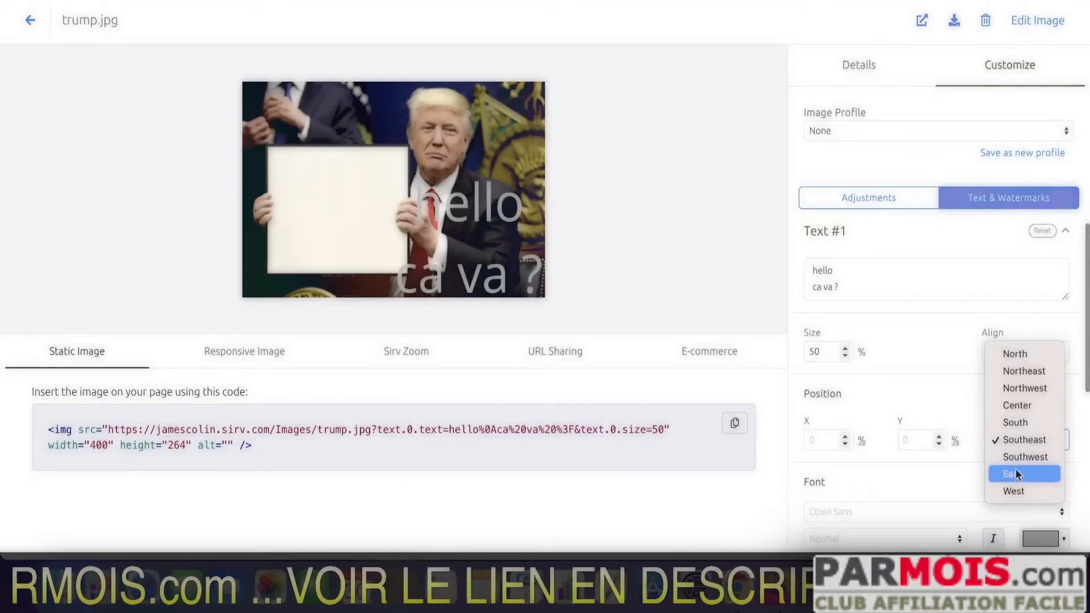
{"action": "left_click", "coordinate": [1018, 489]}
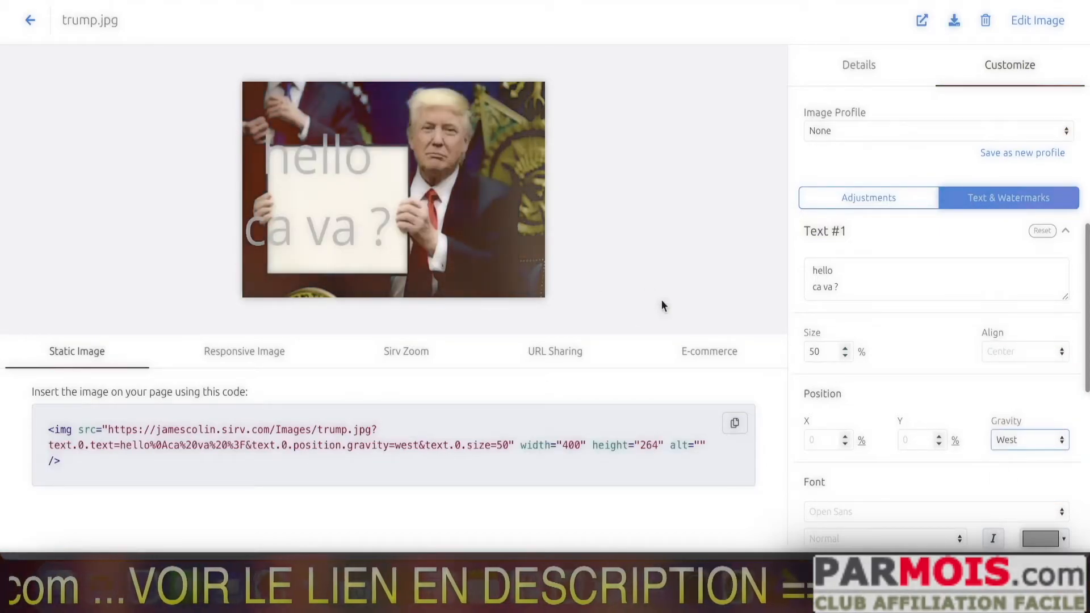
- Shift the overlay text horizontally onto the blank sign by raising its X position to 7%
{"action": "left_click", "coordinate": [846, 436]}
{"action": "left_click", "coordinate": [846, 436]}
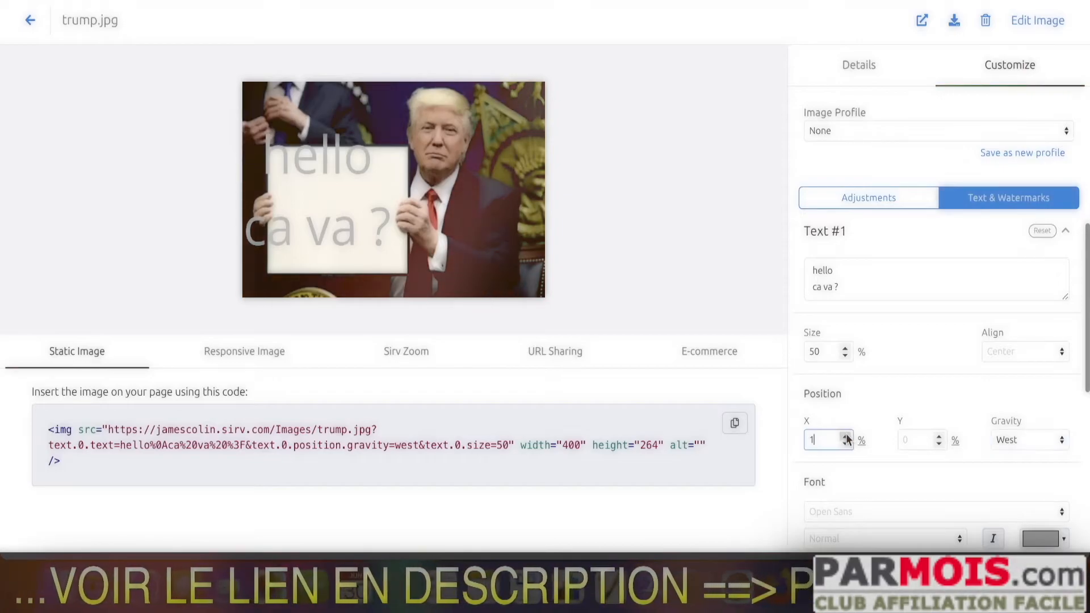
{"action": "left_click", "coordinate": [845, 437]}
{"action": "left_click", "coordinate": [846, 436]}
{"action": "left_click", "coordinate": [846, 436]}
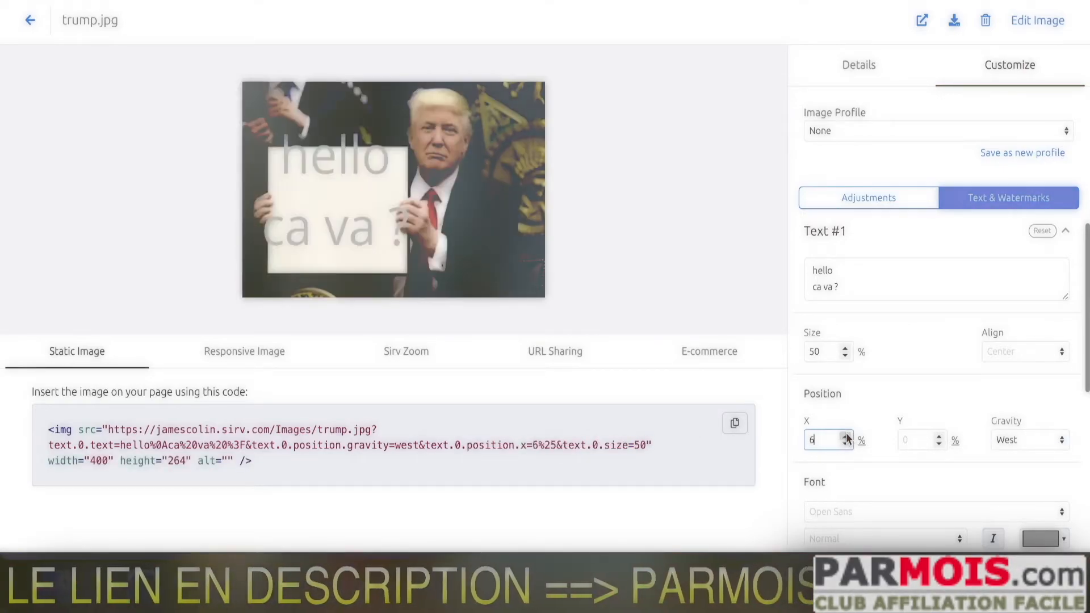
{"action": "left_click", "coordinate": [846, 437]}
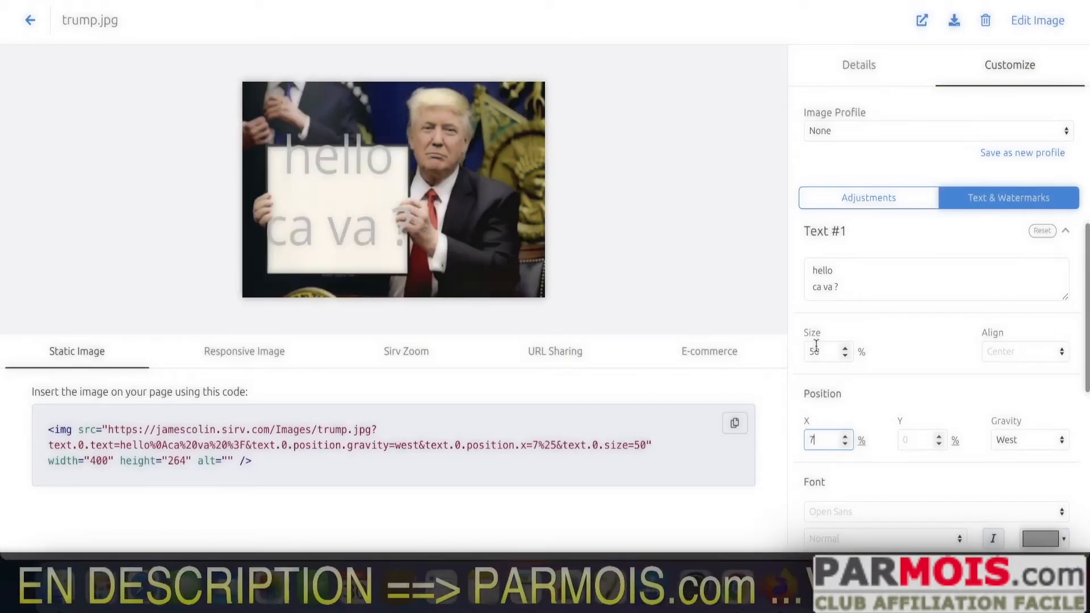
- Set the overlay text's size to 40% and its X position to 11% to fit the sign
{"action": "type", "text": "45"}
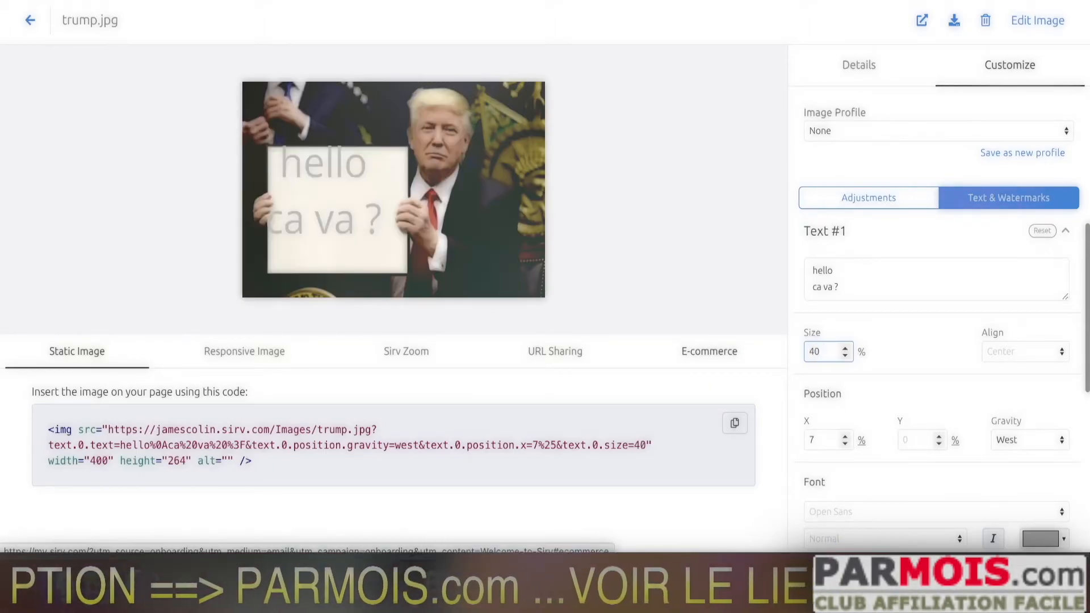
{"action": "left_click", "coordinate": [845, 436]}
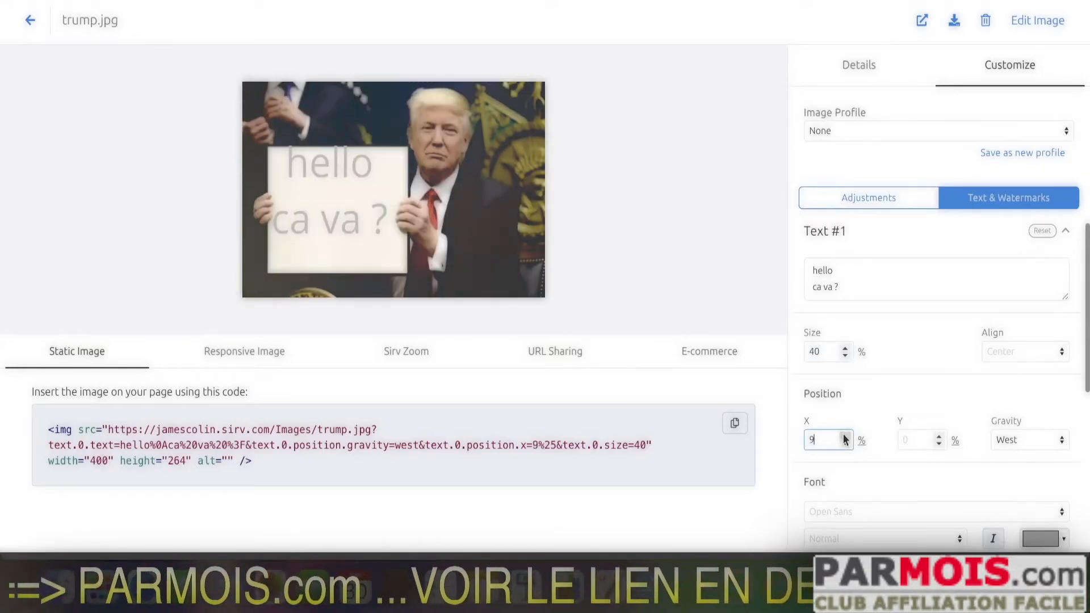
{"action": "left_click", "coordinate": [845, 436]}
{"action": "left_click", "coordinate": [845, 437]}
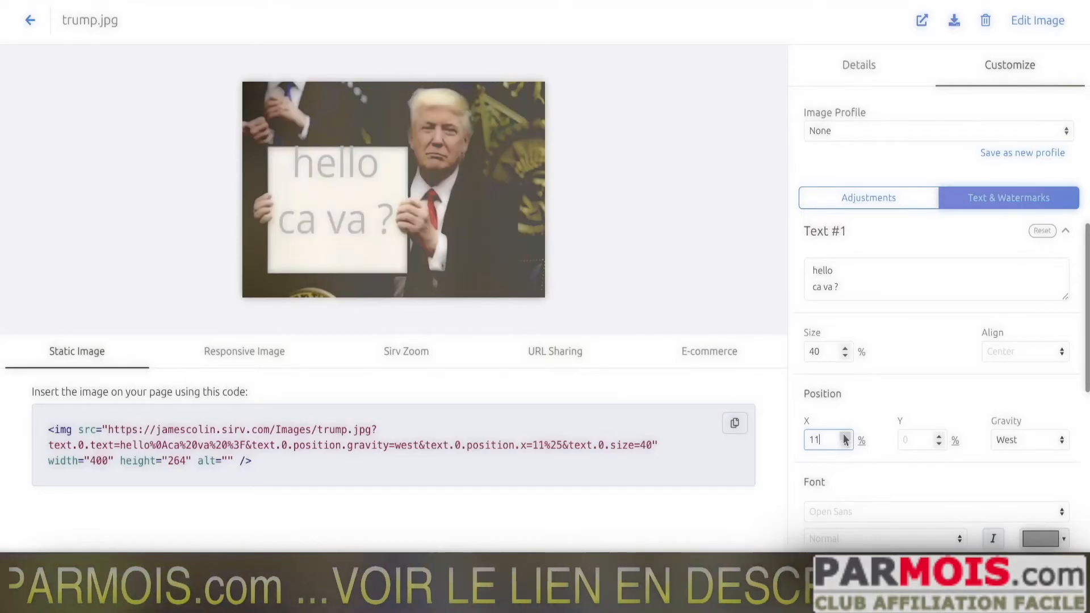
- Lower the overlay text within the sign by setting its Y position to 5%
{"action": "left_click", "coordinate": [941, 435]}
{"action": "left_click", "coordinate": [942, 436]}
{"action": "left_click", "coordinate": [942, 435]}
{"action": "left_click", "coordinate": [942, 436]}
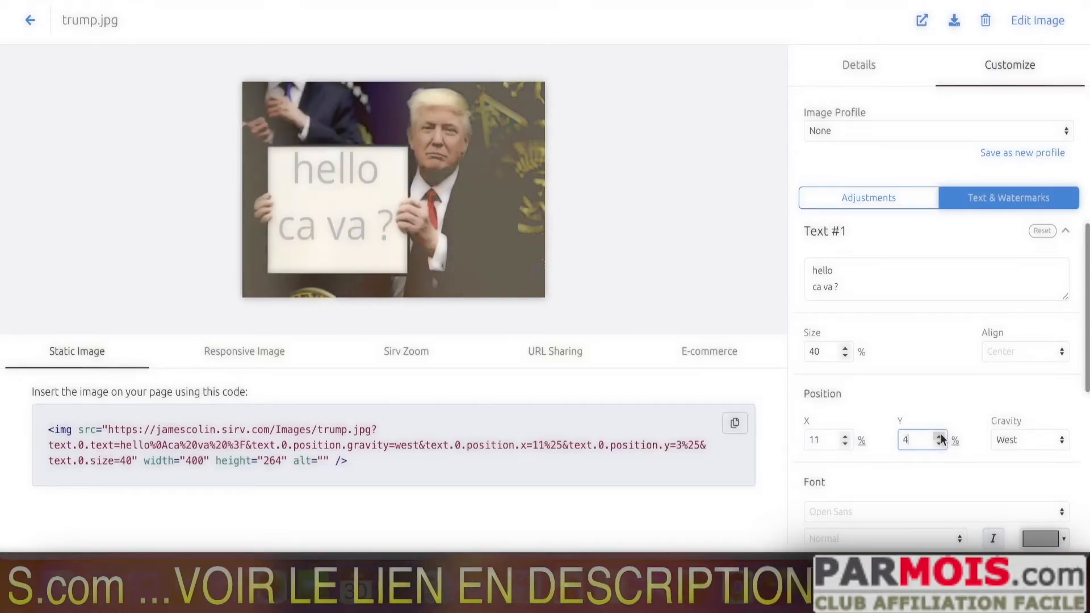
{"action": "left_click", "coordinate": [941, 435]}
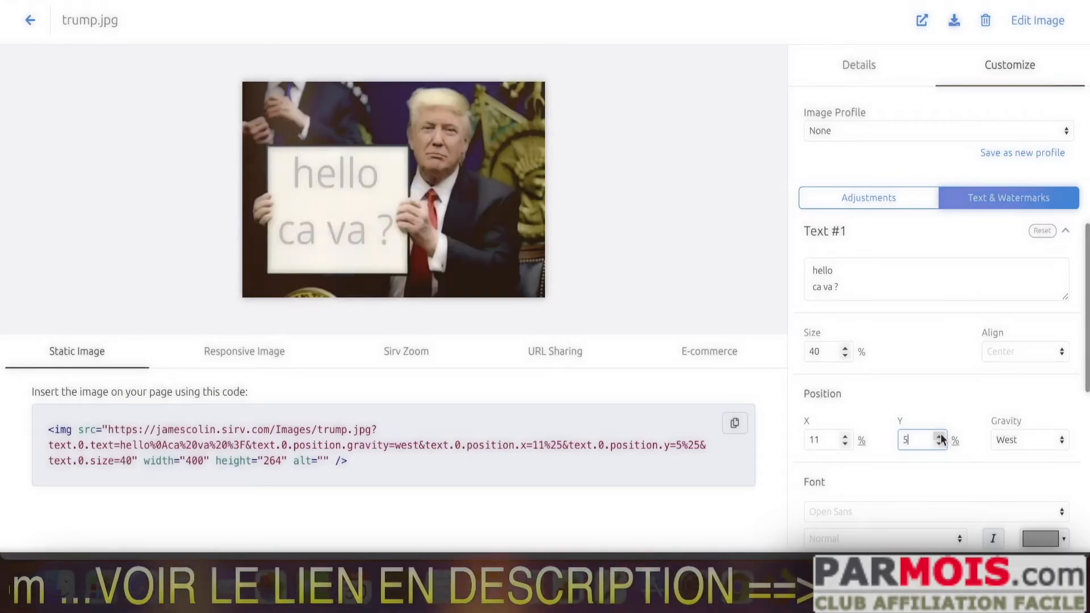
- Test a longer first line by adding "cavabien" after "hello", and restore the line to "hello"
{"action": "left_click", "coordinate": [841, 275]}
{"action": "type", "text": "cavabien"}
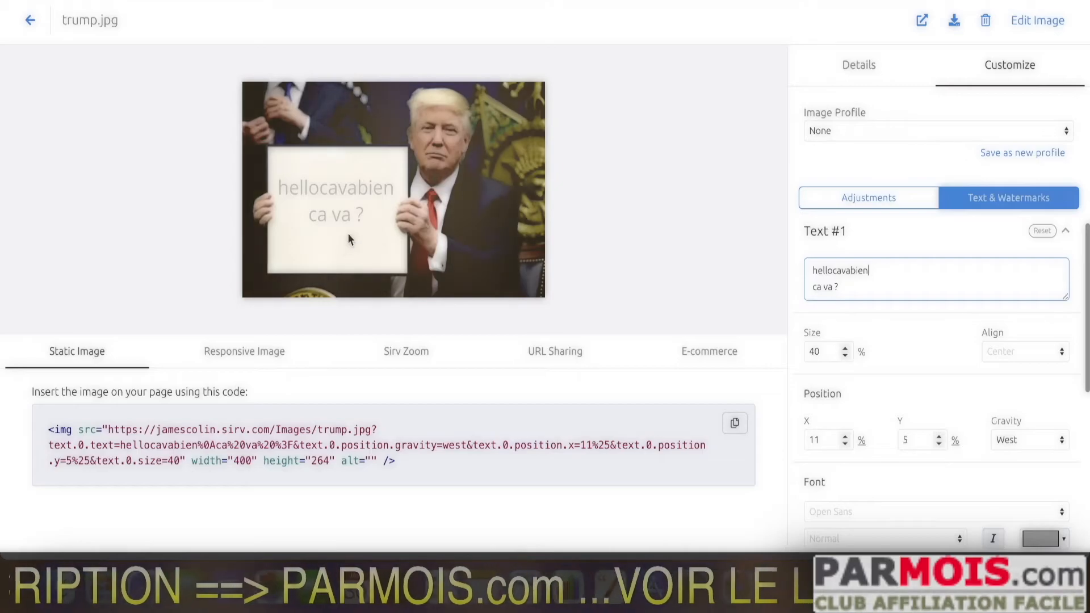
{"action": "key", "text": "BackSpace"}
{"action": "key", "text": "BackSpace"}
{"action": "key", "text": "BackSpace"}
{"action": "key", "text": "BackSpace"}
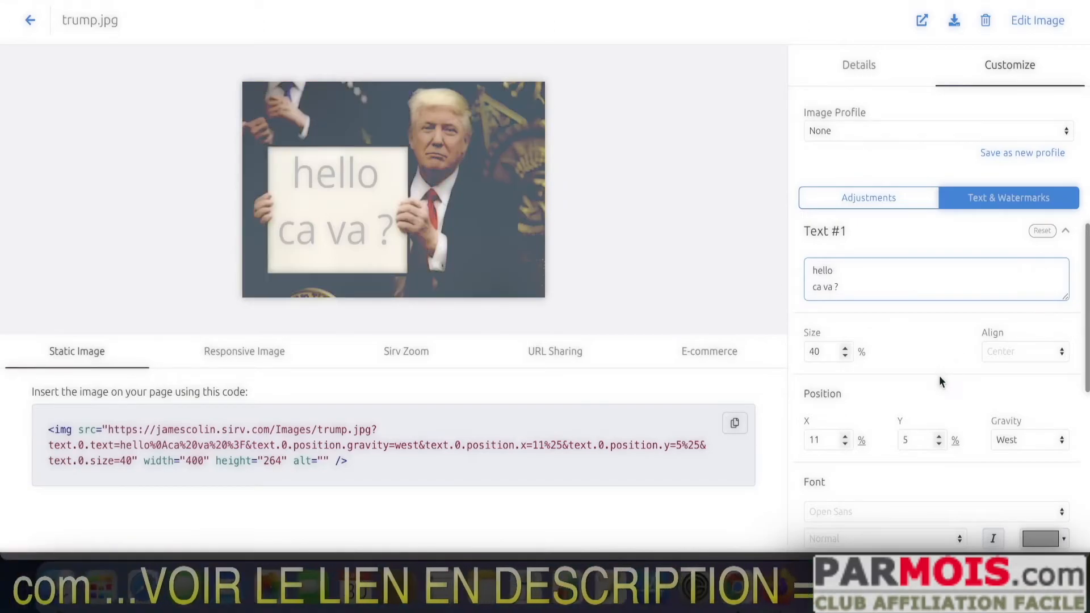
- Set the overlay text's font to Nunito and its colour to green 6ad252, and select the image URL in the embed code
{"action": "scroll", "coordinate": [940, 376], "scroll_direction": "down", "scroll_amount": 2}
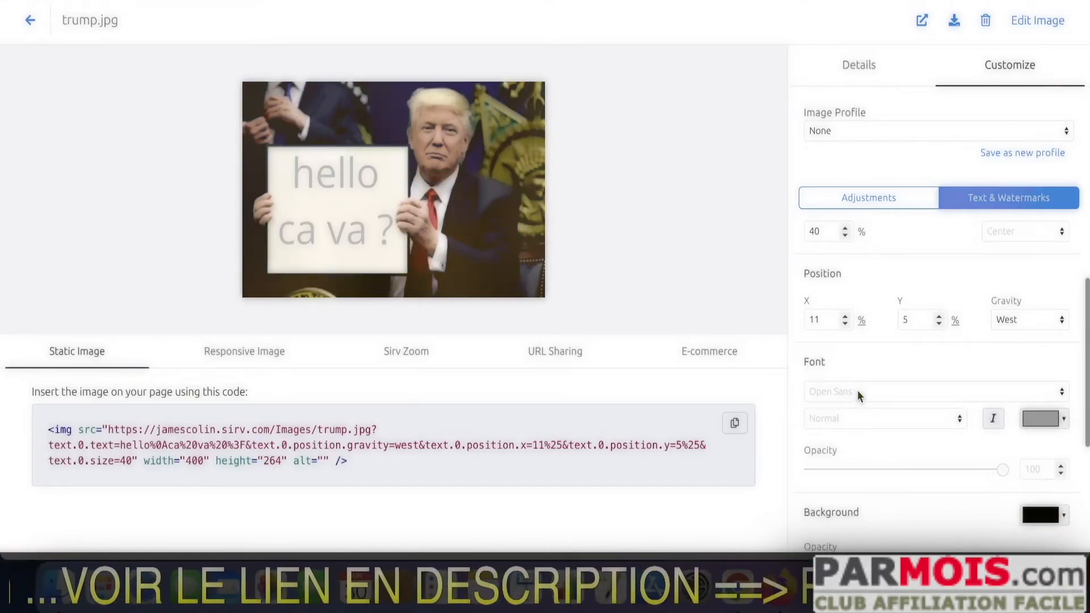
{"action": "left_click", "coordinate": [858, 391]}
{"action": "left_click", "coordinate": [863, 339]}
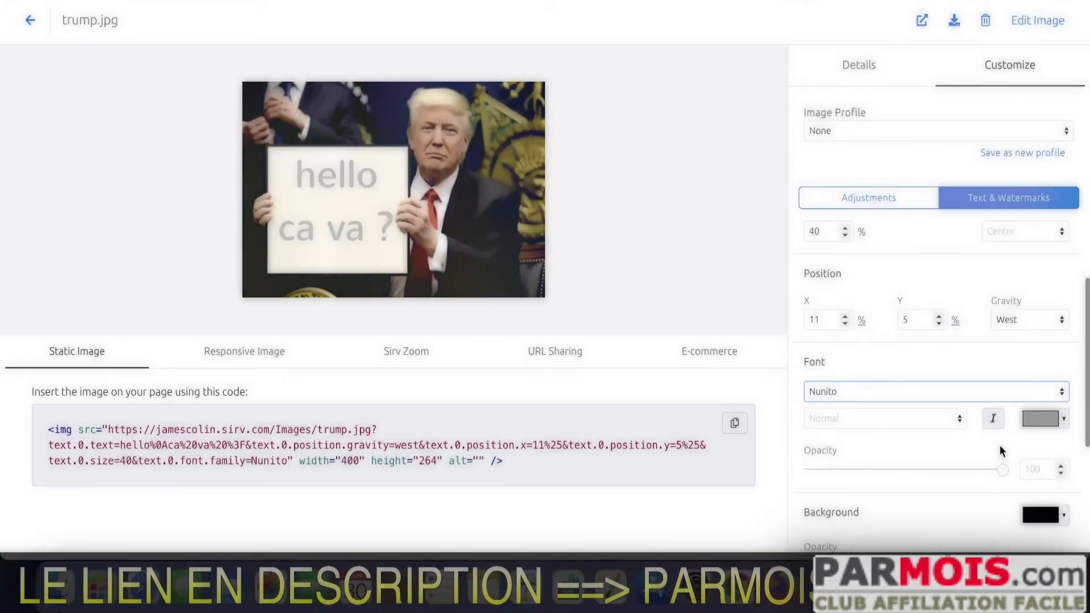
{"action": "left_click", "coordinate": [1035, 421]}
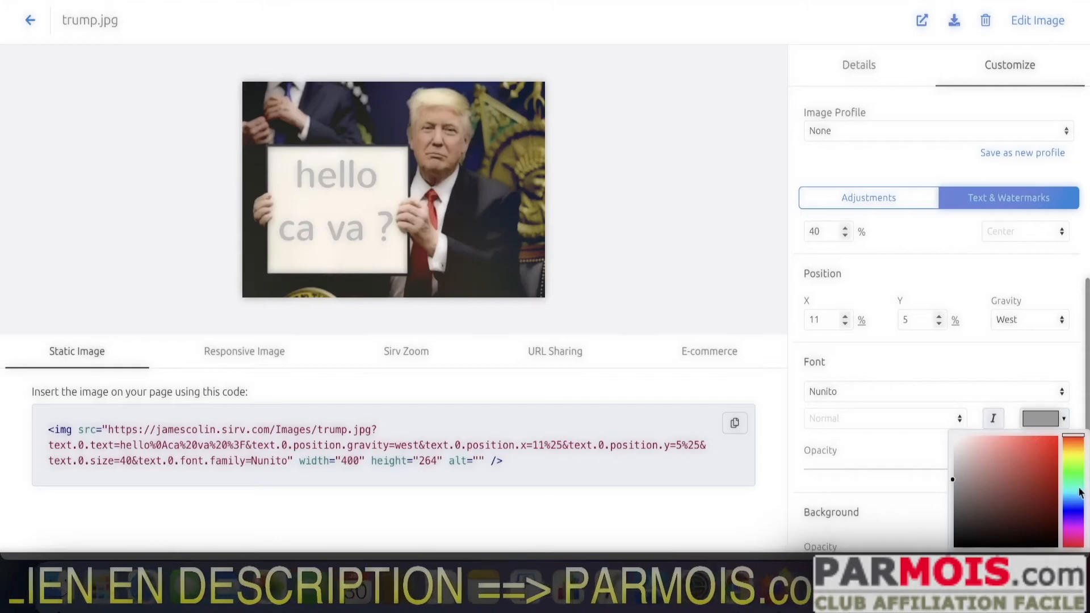
{"action": "left_click", "coordinate": [1075, 469]}
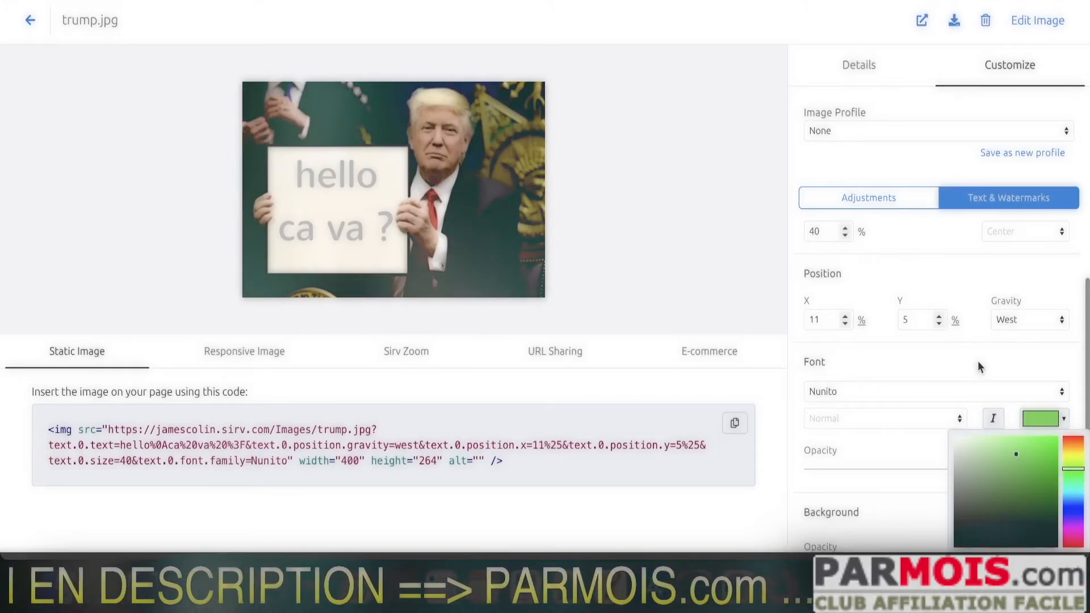
{"action": "left_click", "coordinate": [977, 362]}
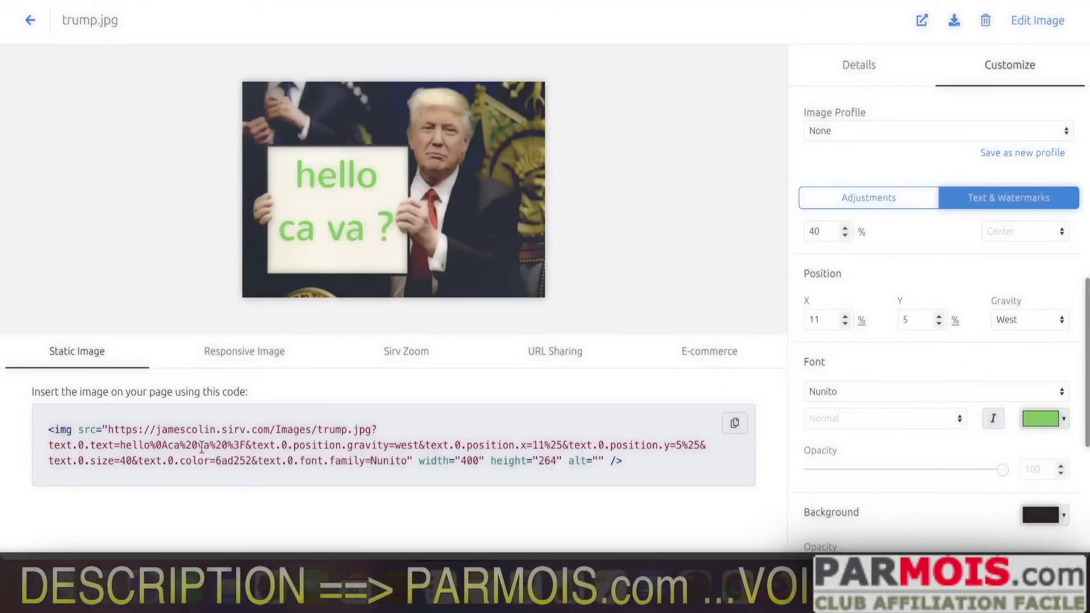
{"action": "left_click_drag", "start_coordinate": [108, 429], "coordinate": [407, 461]}
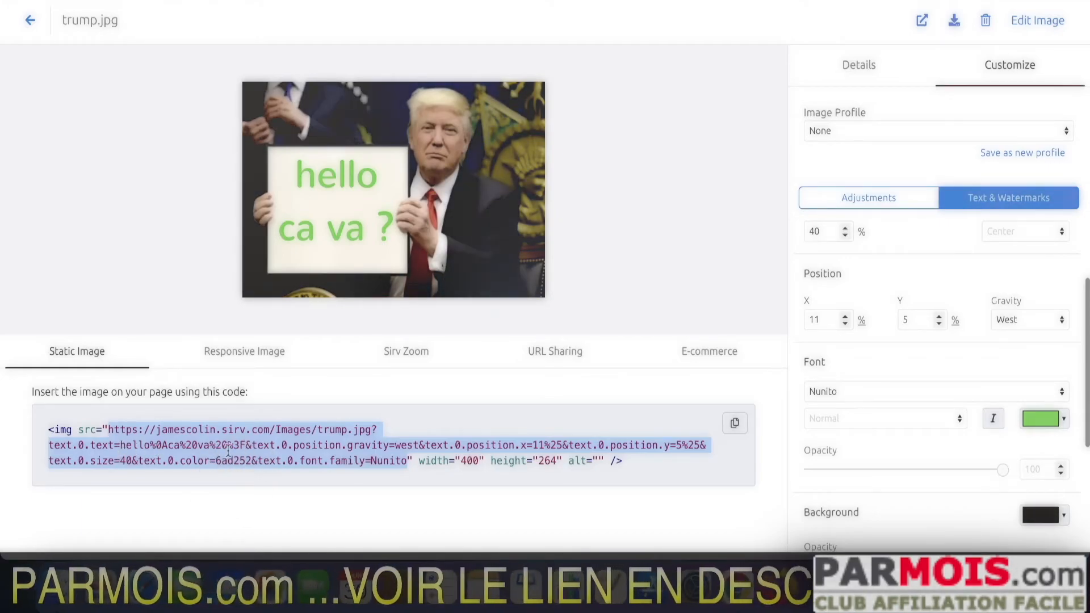
- Replace the overlay's second line "ca va ?" with the {email} substitution variable below "hello"
{"action": "scroll", "coordinate": [892, 273], "scroll_direction": "up", "scroll_amount": 3}
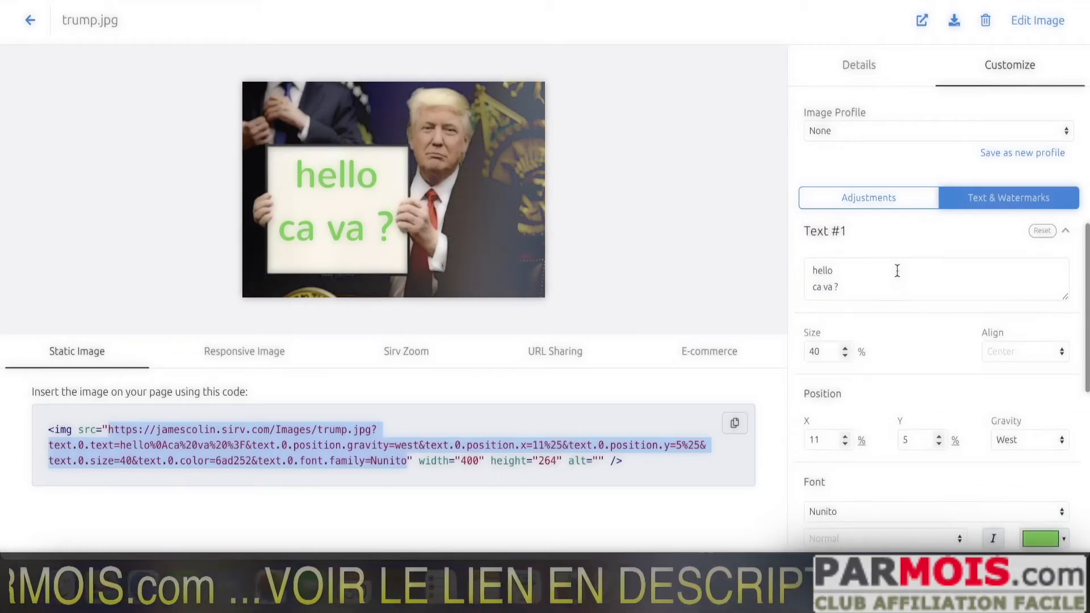
{"action": "left_click", "coordinate": [867, 273]}
{"action": "key", "text": "Return"}
{"action": "type", "text": "{email}"}
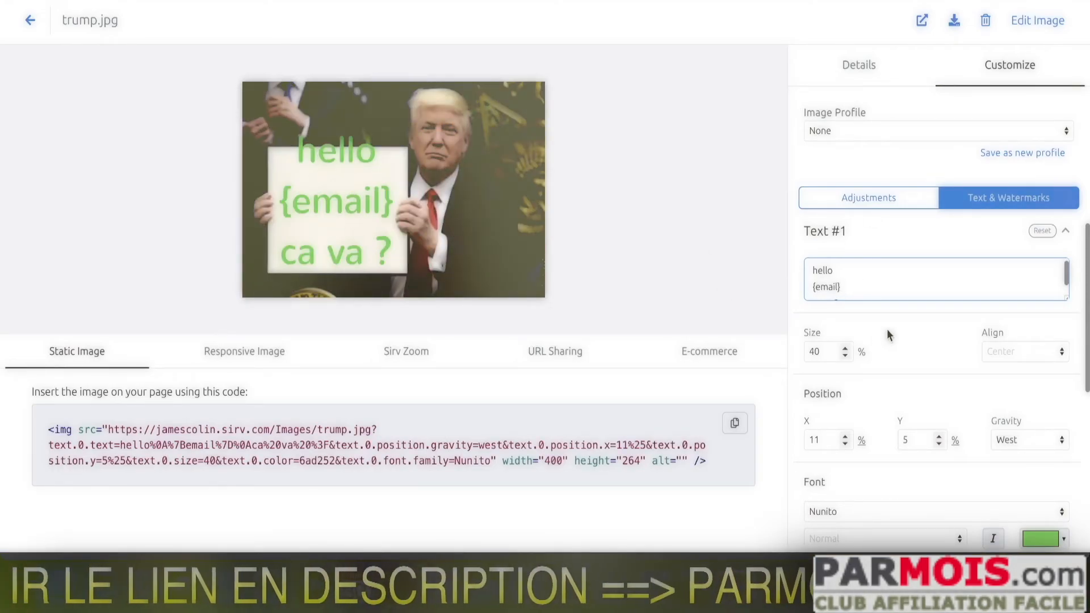
{"action": "scroll", "coordinate": [889, 335], "scroll_direction": "down", "scroll_amount": 1}
{"action": "scroll", "coordinate": [874, 324], "scroll_direction": "up", "scroll_amount": 1}
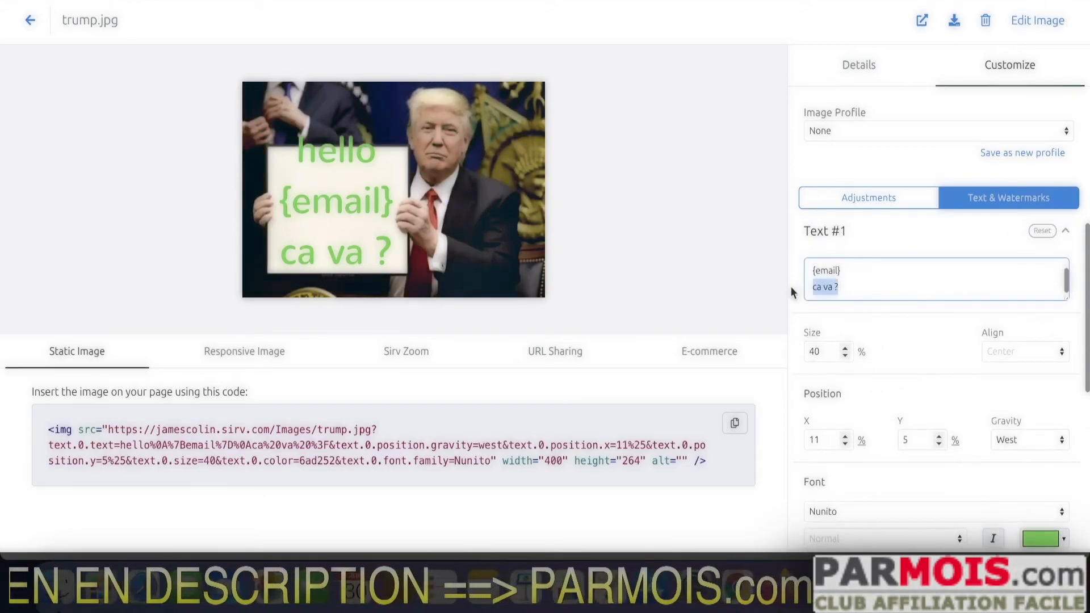
{"action": "key", "text": "BackSpace"}
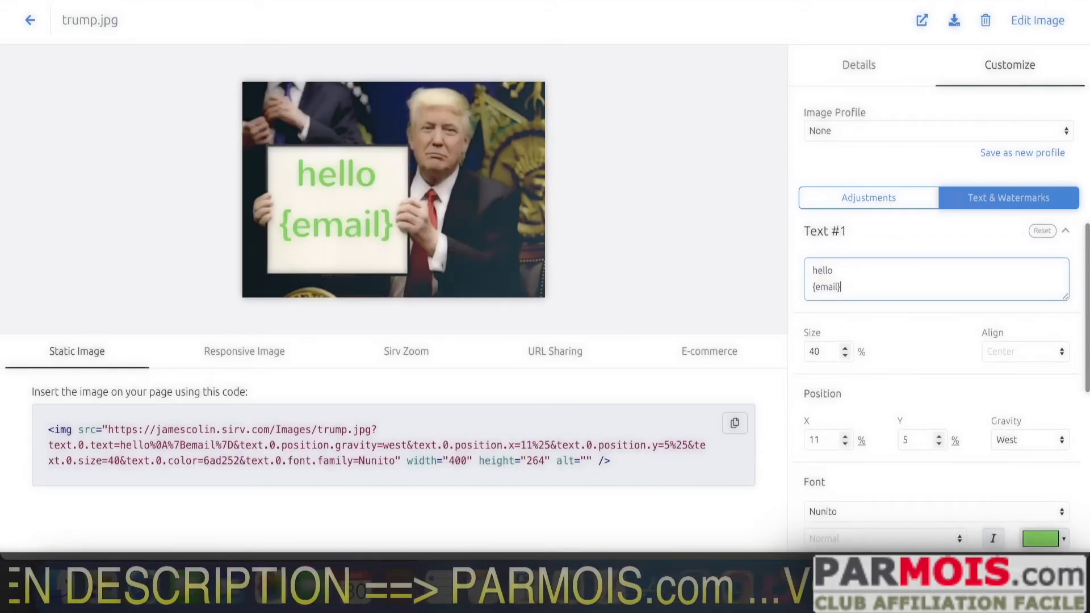
- Examine how the {email} variable is encoded in the image URL, highlighting "email" and its surrounding %7B and %7D brace codes
{"action": "left_click", "coordinate": [284, 438]}
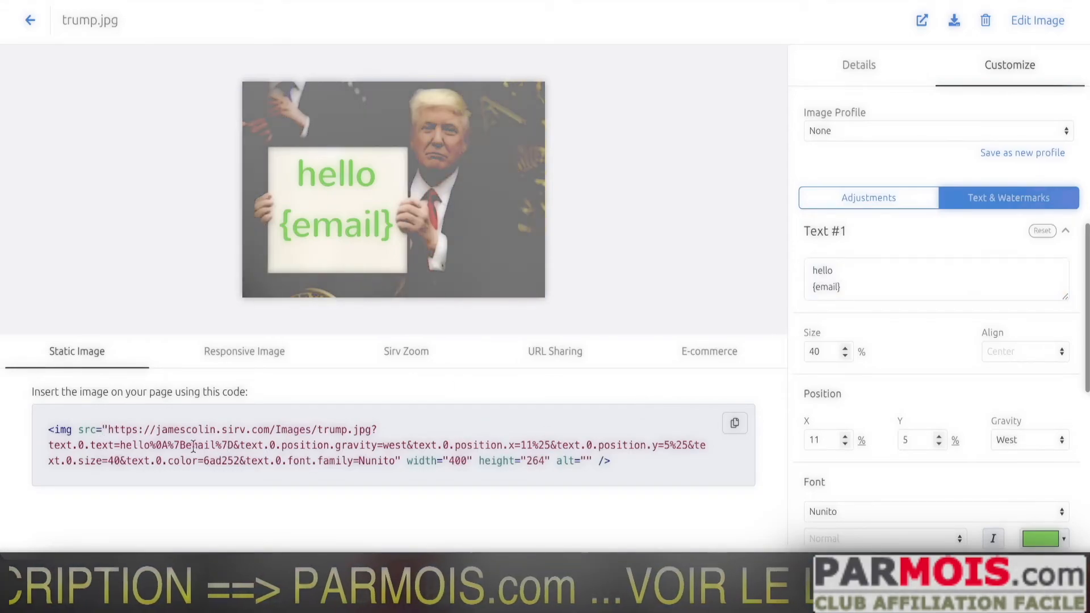
{"action": "left_click_drag", "start_coordinate": [189, 445], "coordinate": [210, 446]}
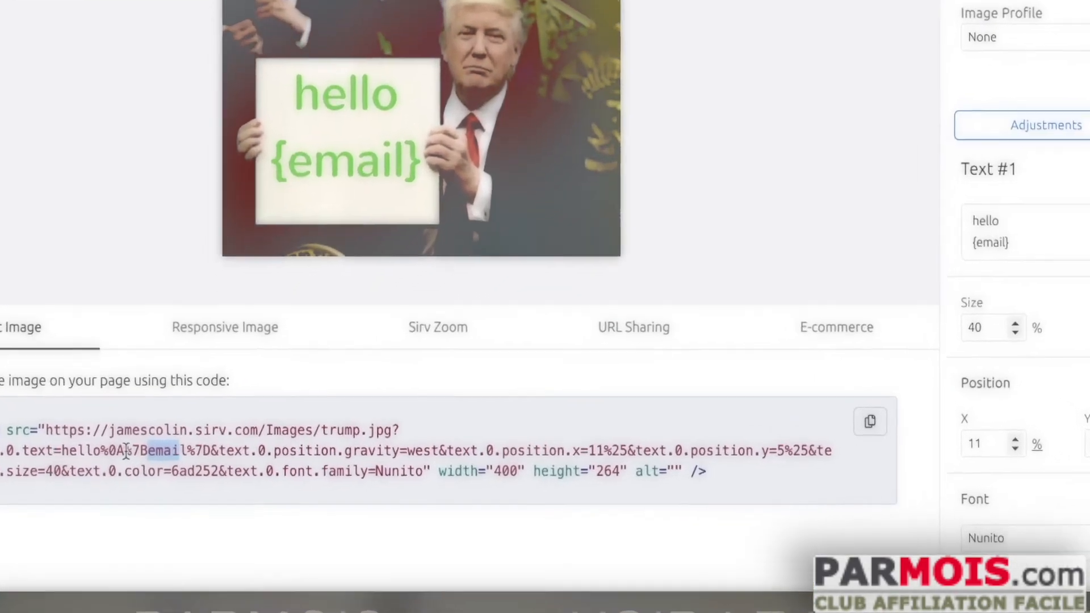
{"action": "left_click_drag", "start_coordinate": [125, 451], "coordinate": [147, 451]}
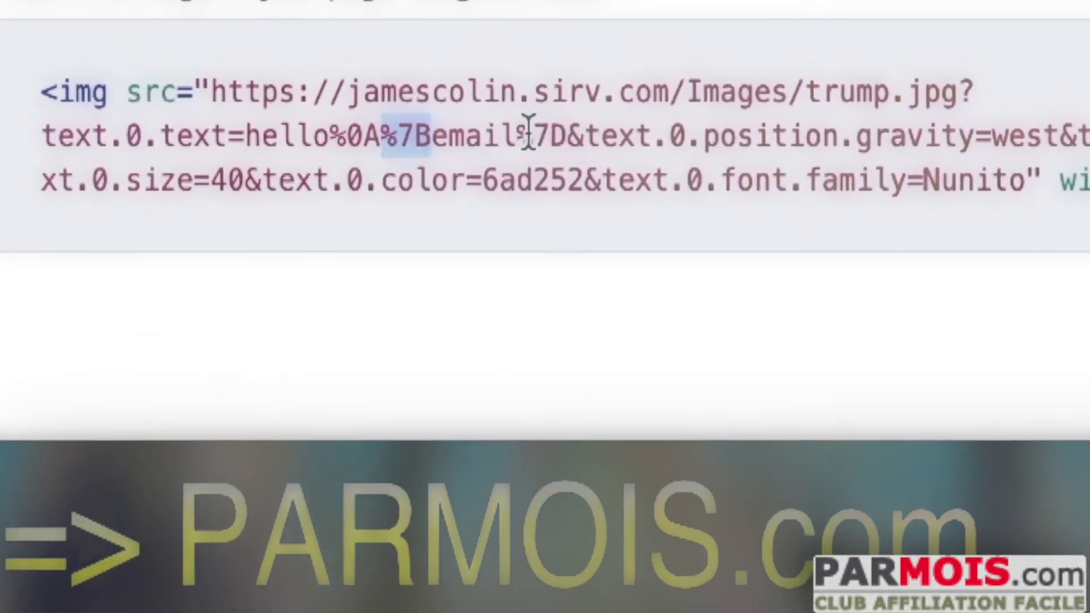
{"action": "left_click_drag", "start_coordinate": [519, 135], "coordinate": [567, 131]}
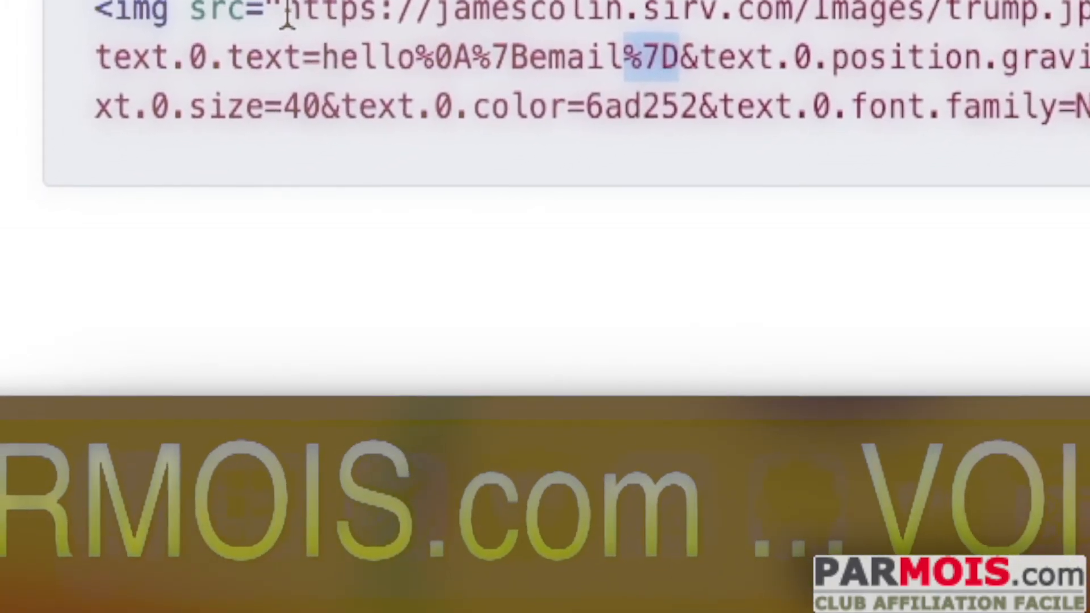
- Highlight the image URL in the embed code, and switch to the Systeme.io email to dismiss its image properties without applying changes
{"action": "left_click_drag", "start_coordinate": [248, 31], "coordinate": [1089, 108]}
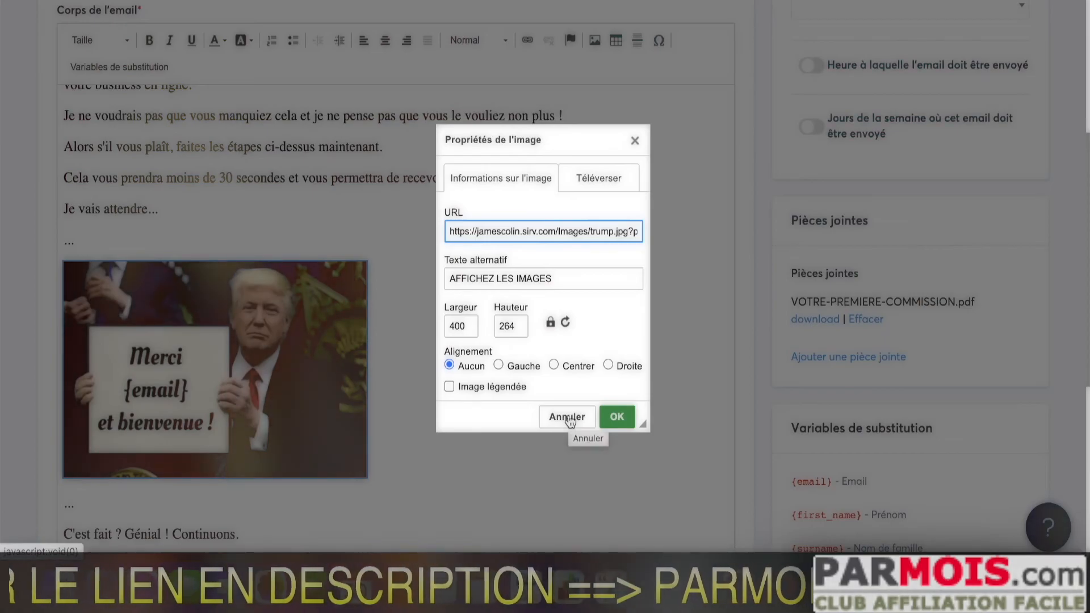
{"action": "left_click", "coordinate": [568, 418]}
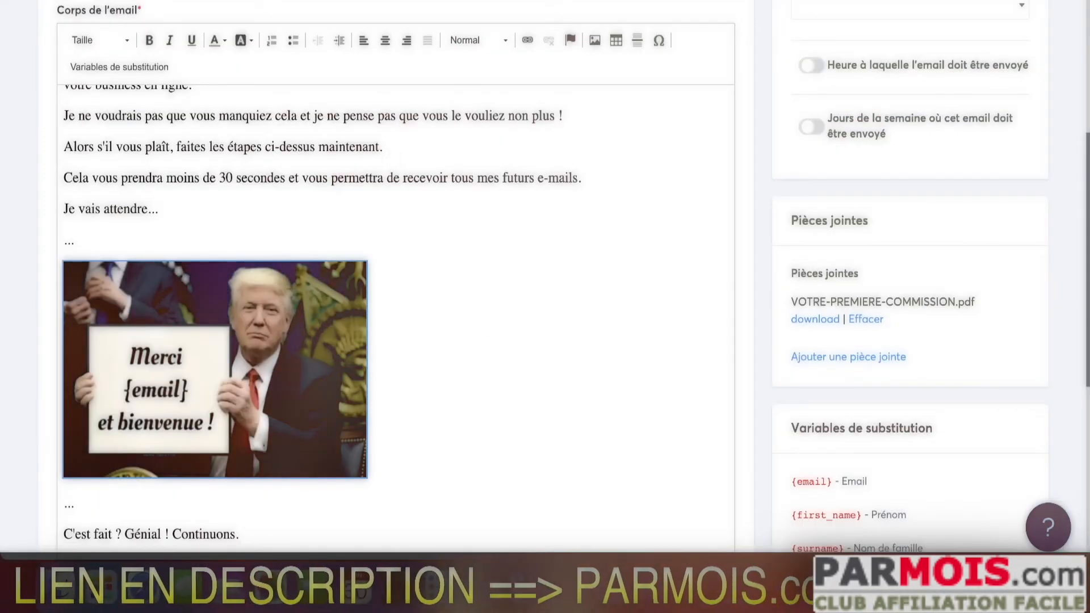